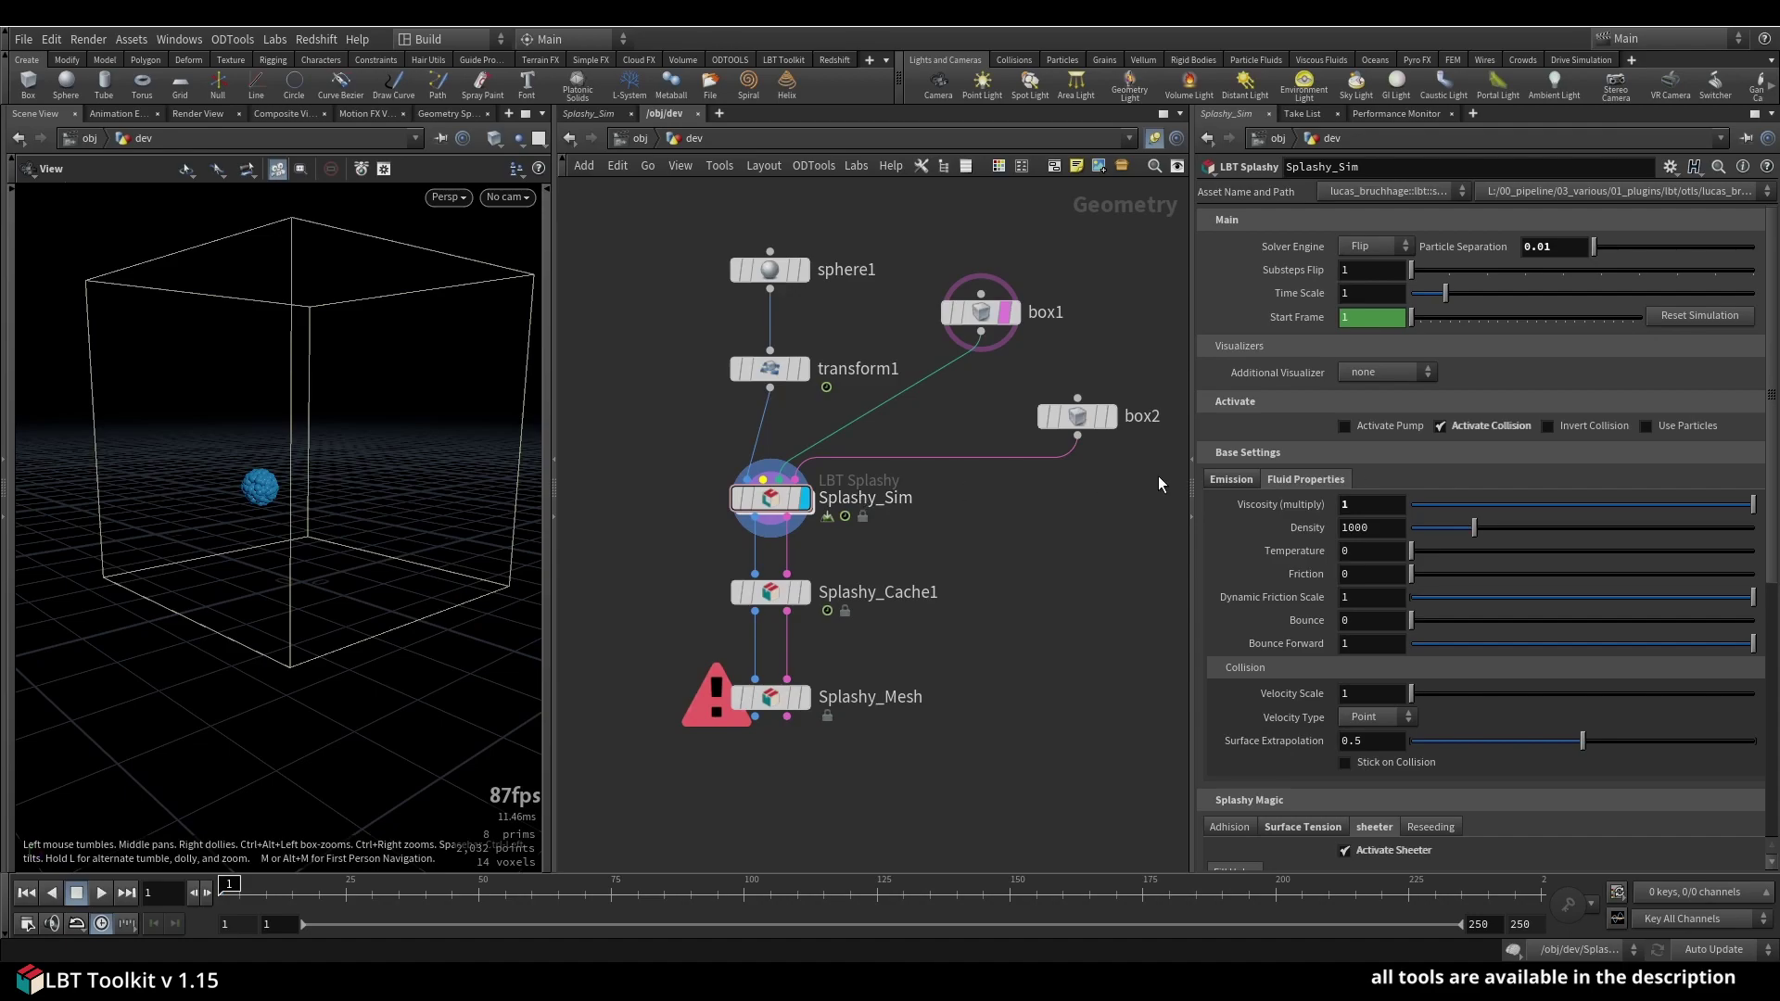
# Widen the Parameter pane and scroll through the Splashy_Sim parameters.
pyautogui.moveTo(1191, 487); pyautogui.dragTo(1137, 489)
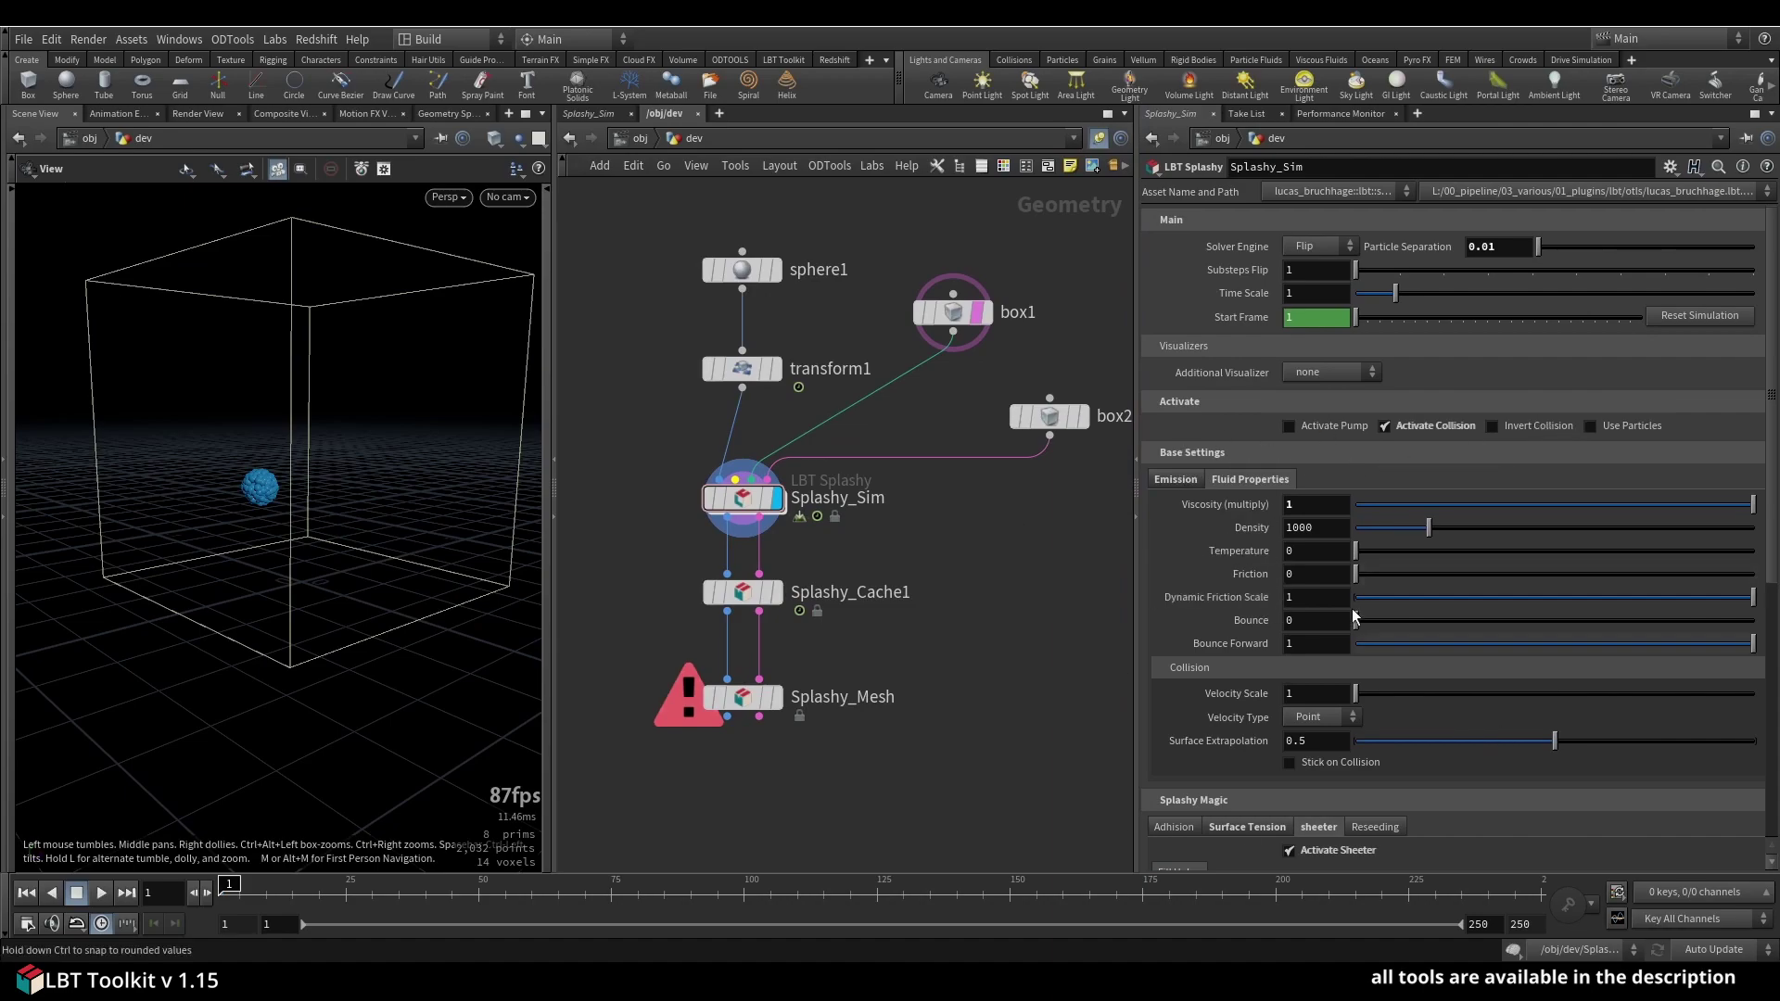
pyautogui.scroll(-5, 1511, 670)
pyautogui.scroll(5, 1512, 669)
# Select Splashy_Cache1 and search 'splas' in the TAB Menu, closing it without adding a node.
pyautogui.click(744, 592)
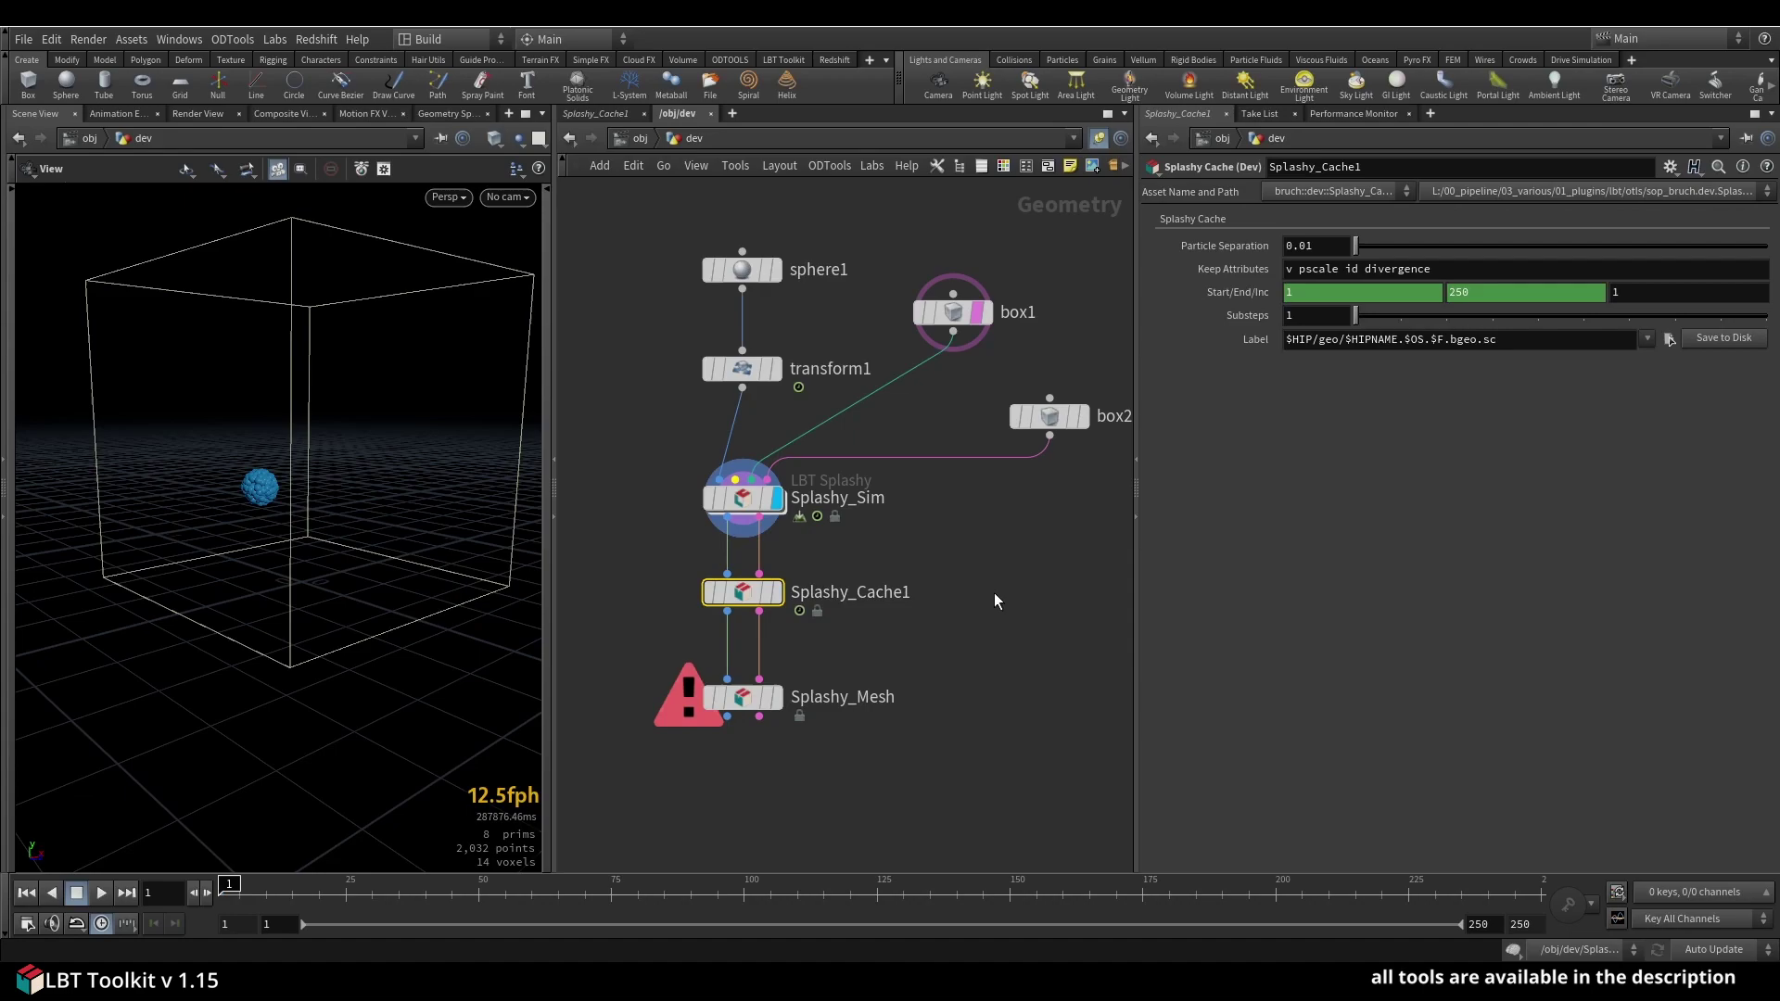
pyautogui.press('Tab')
pyautogui.write('s')
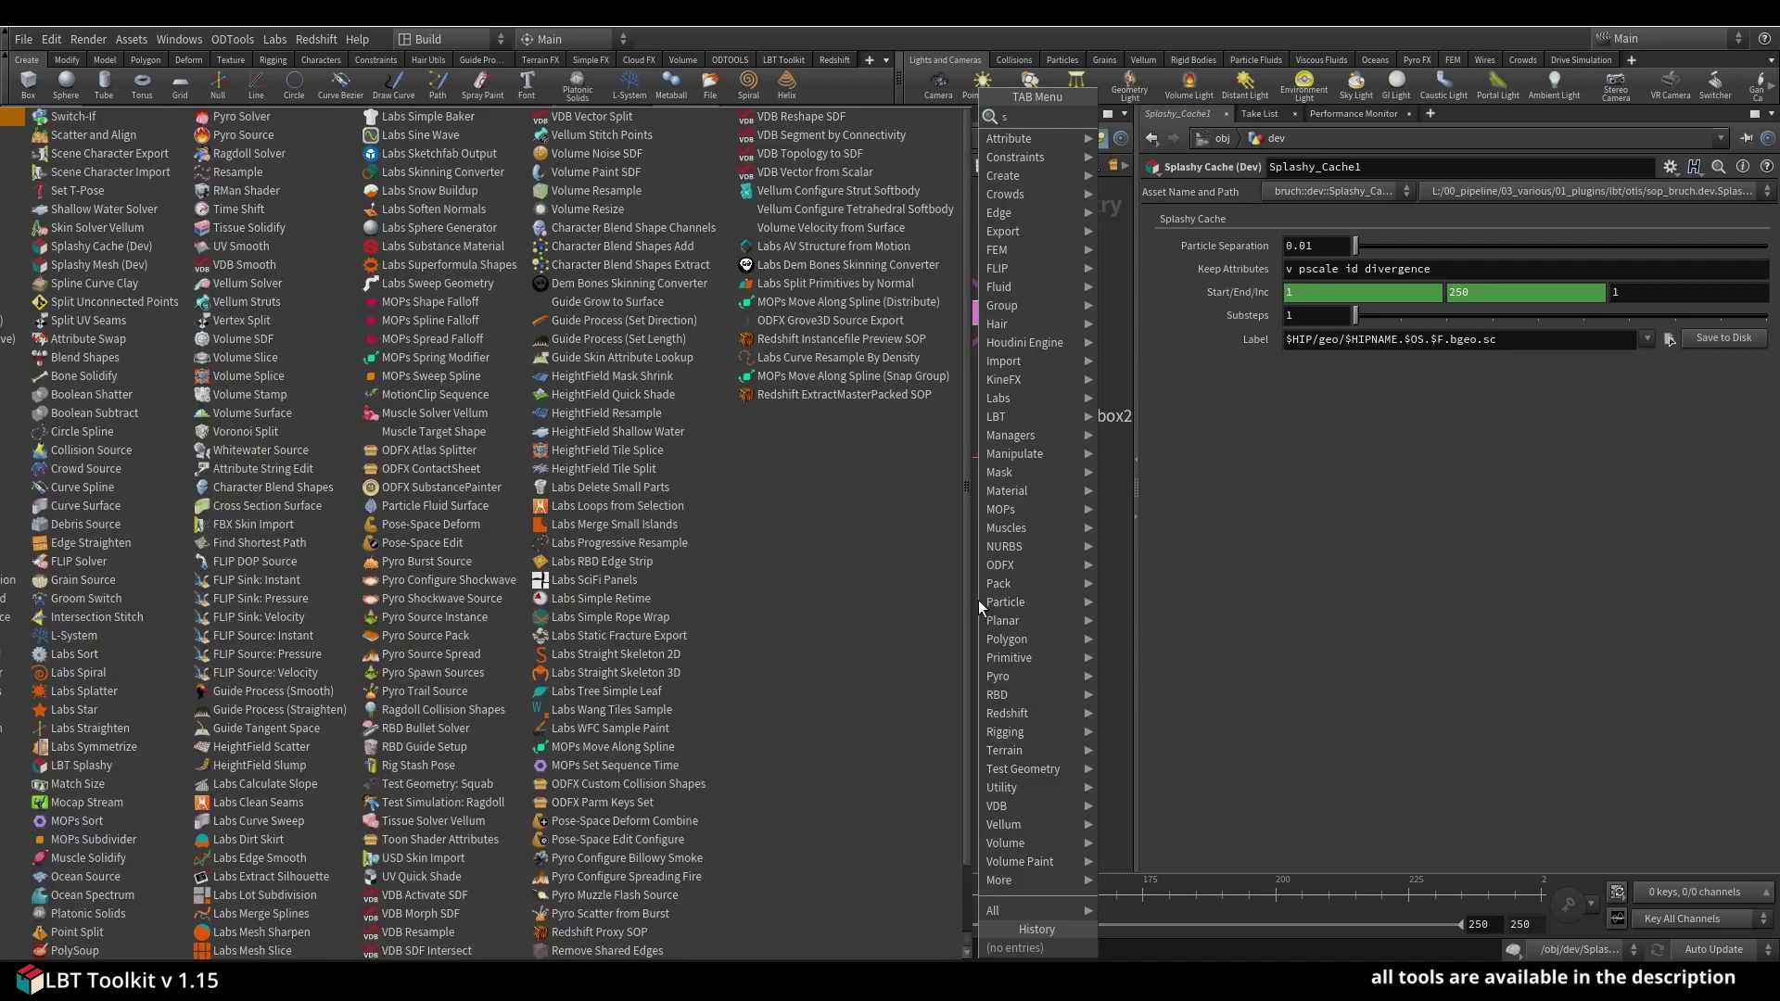
pyautogui.write('plas')
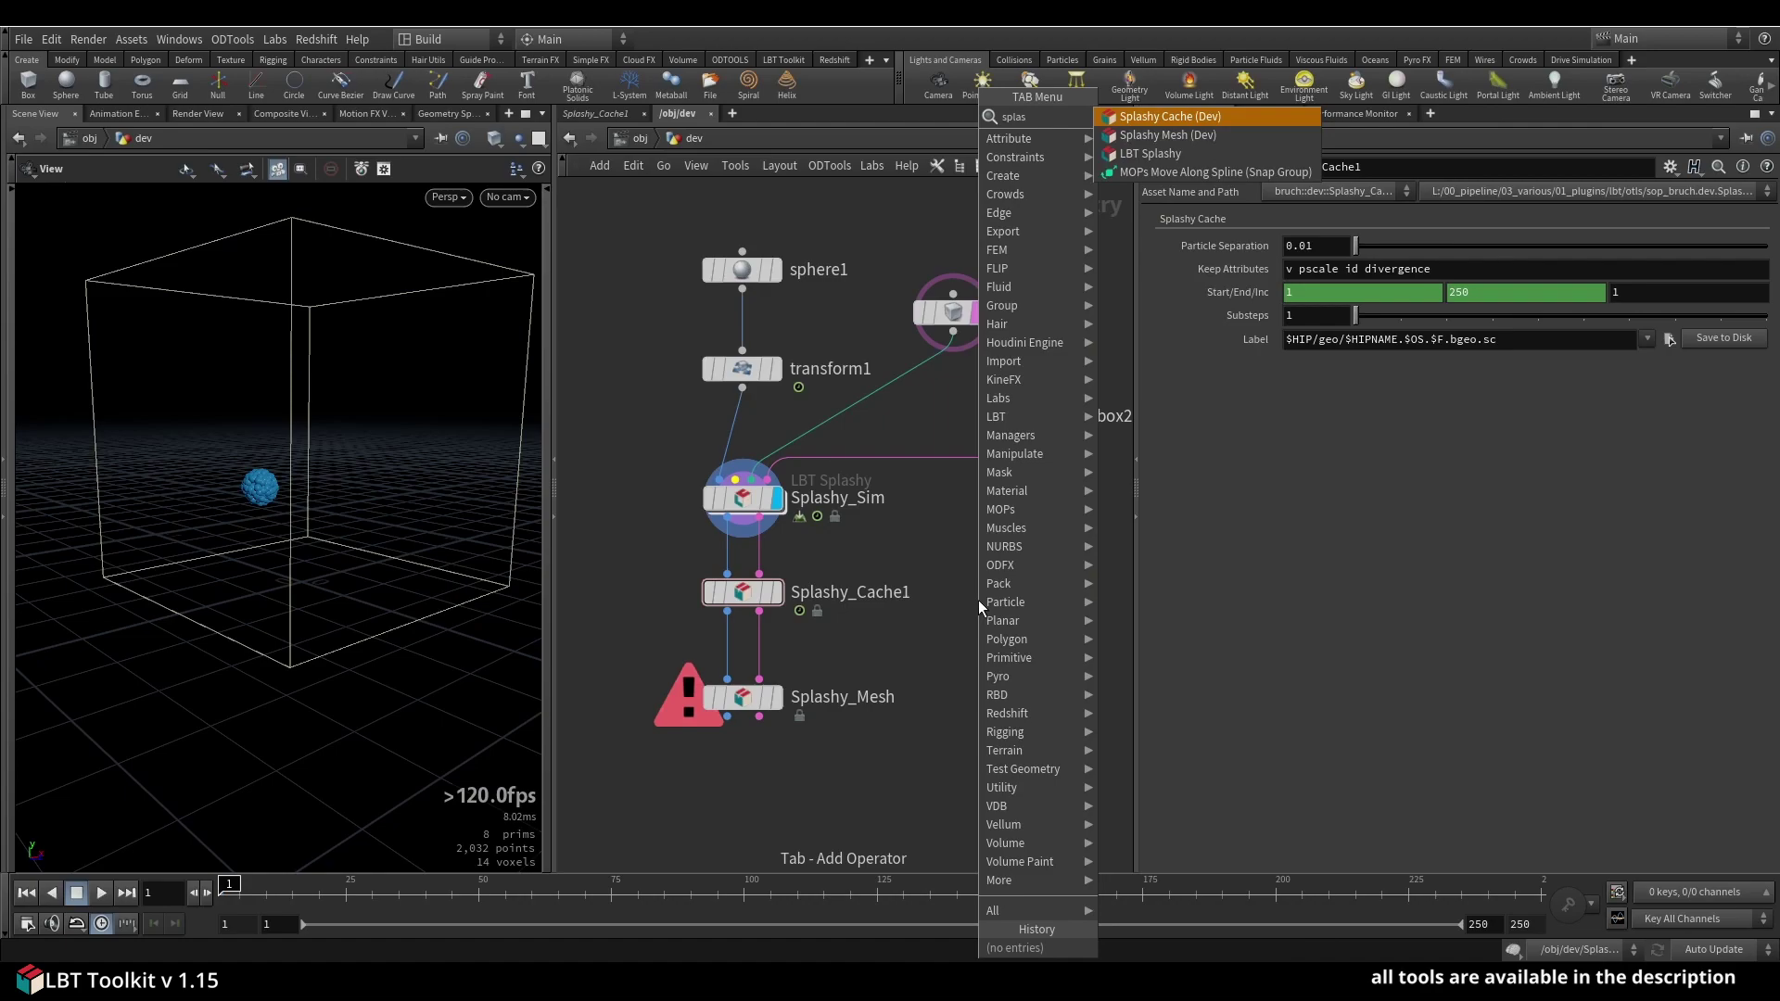
pyautogui.press('Escape')
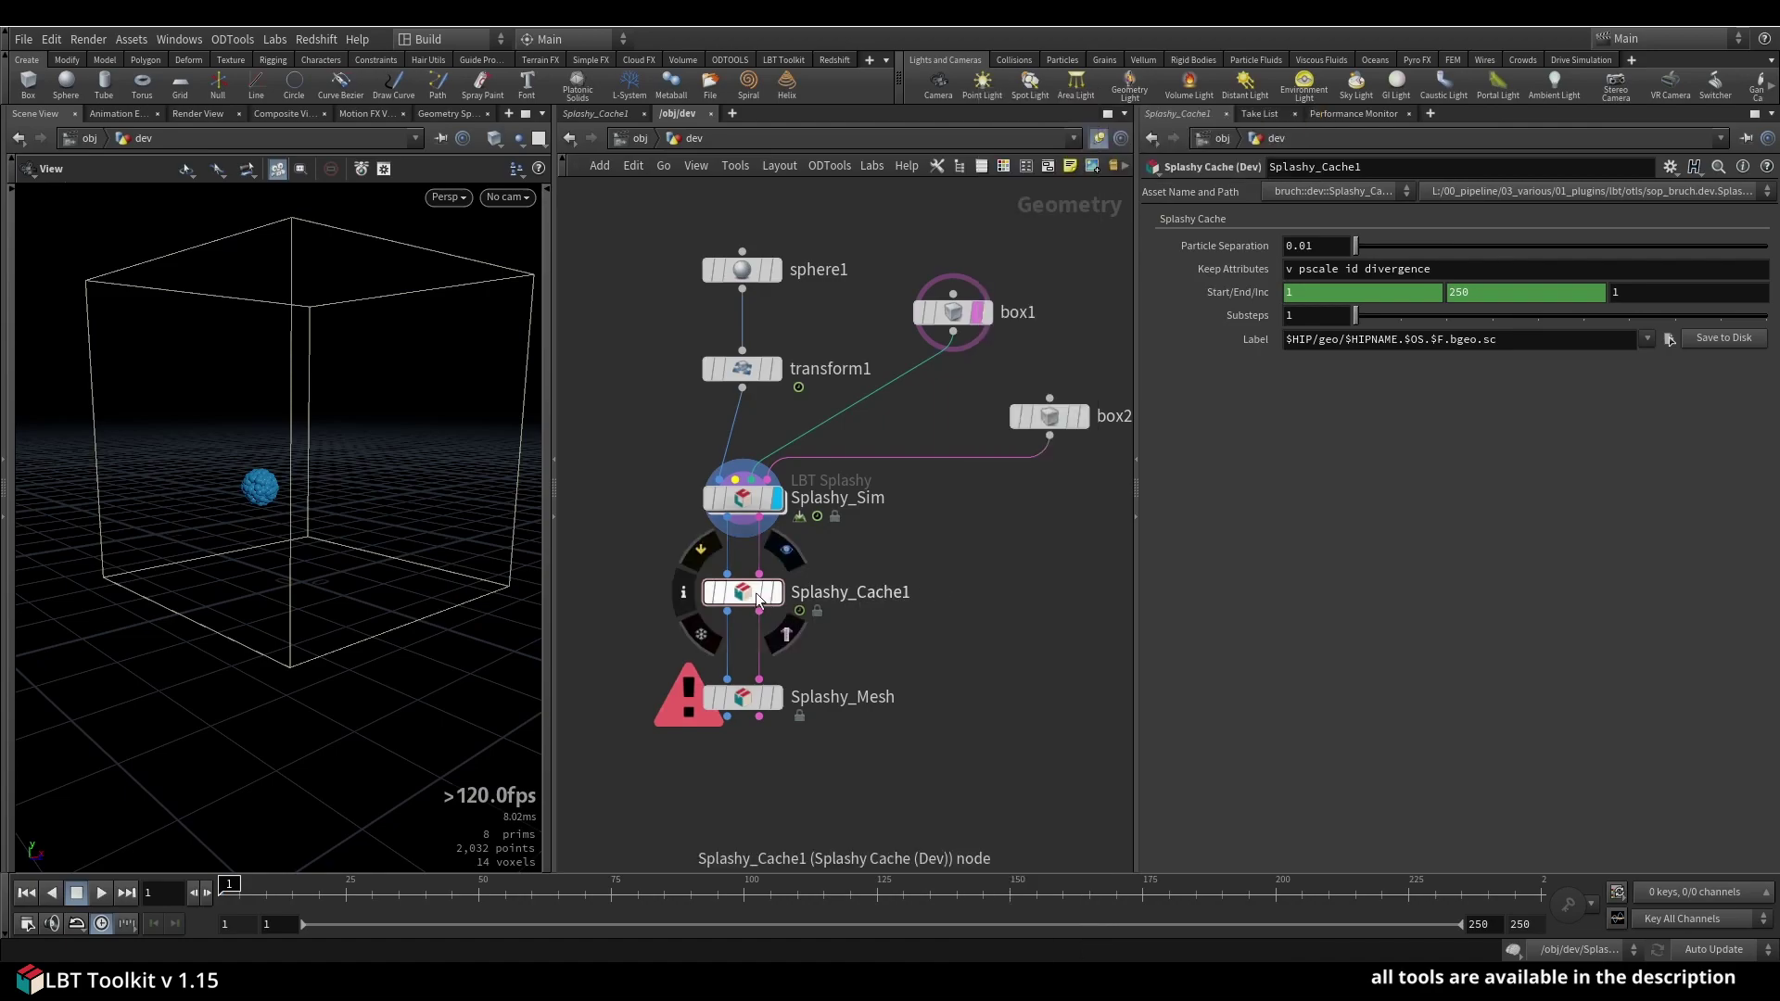
# Review Splashy_Sim's parameters, then make Splashy_Cache1 the displayed node.
pyautogui.click(757, 598)
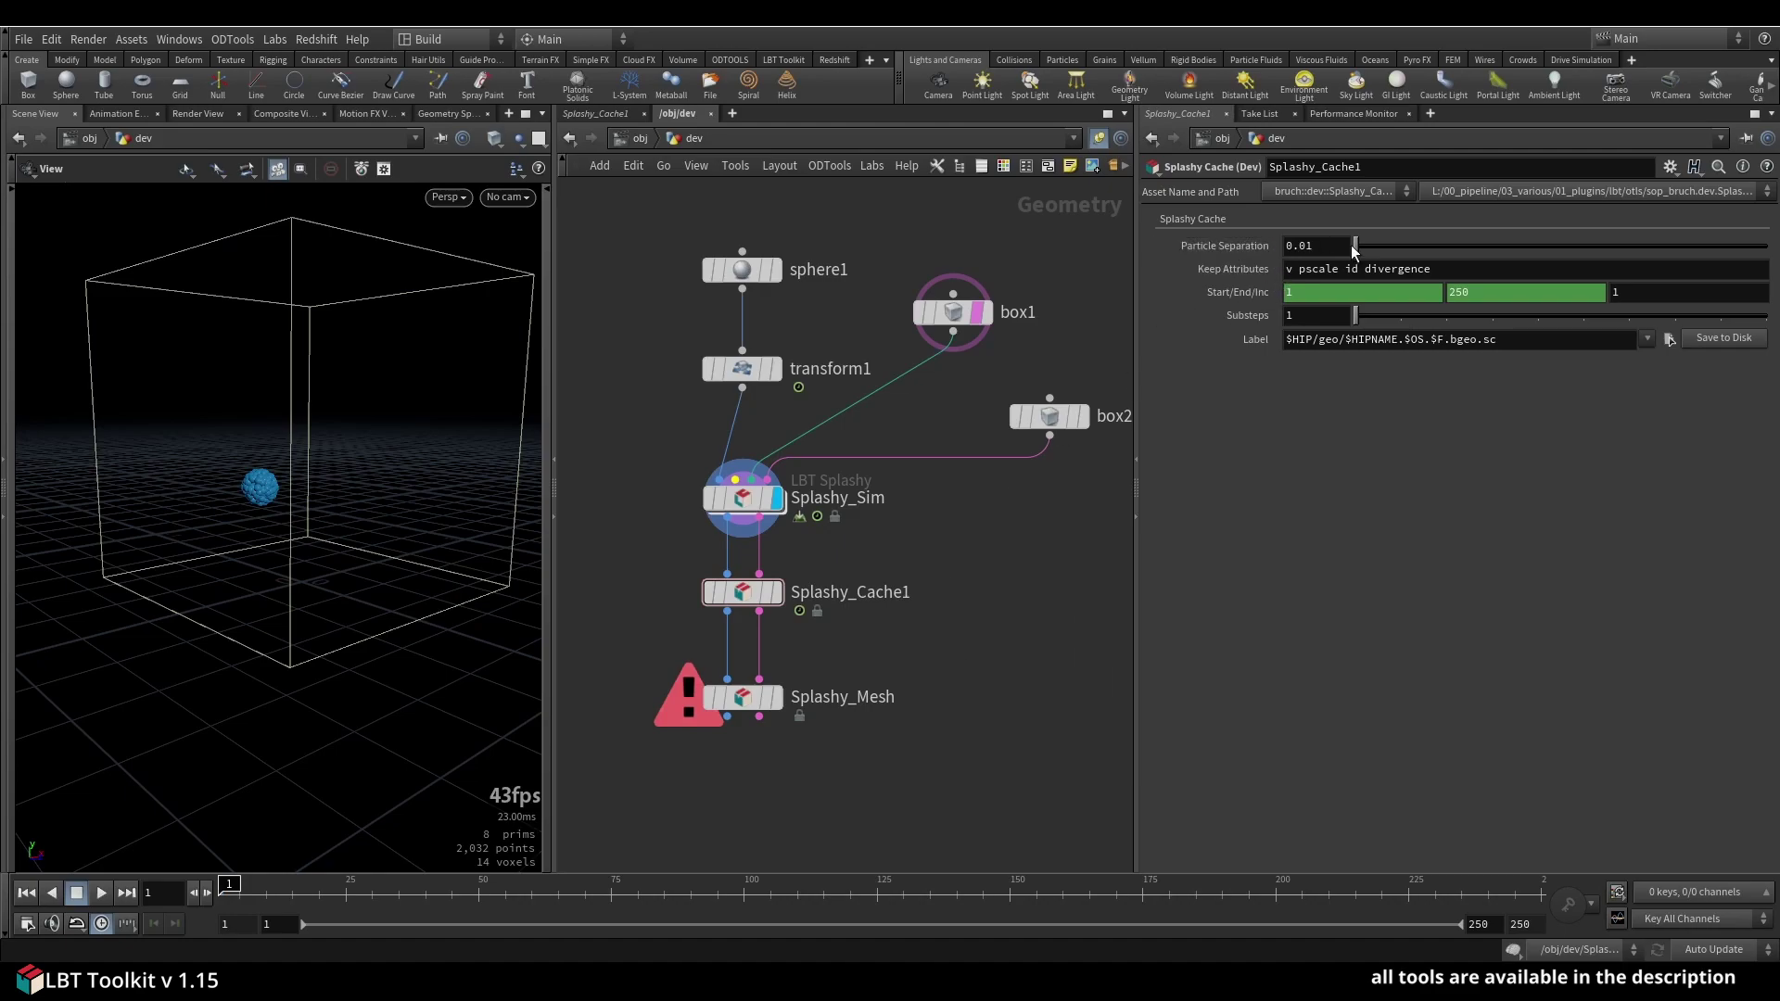
pyautogui.click(716, 512)
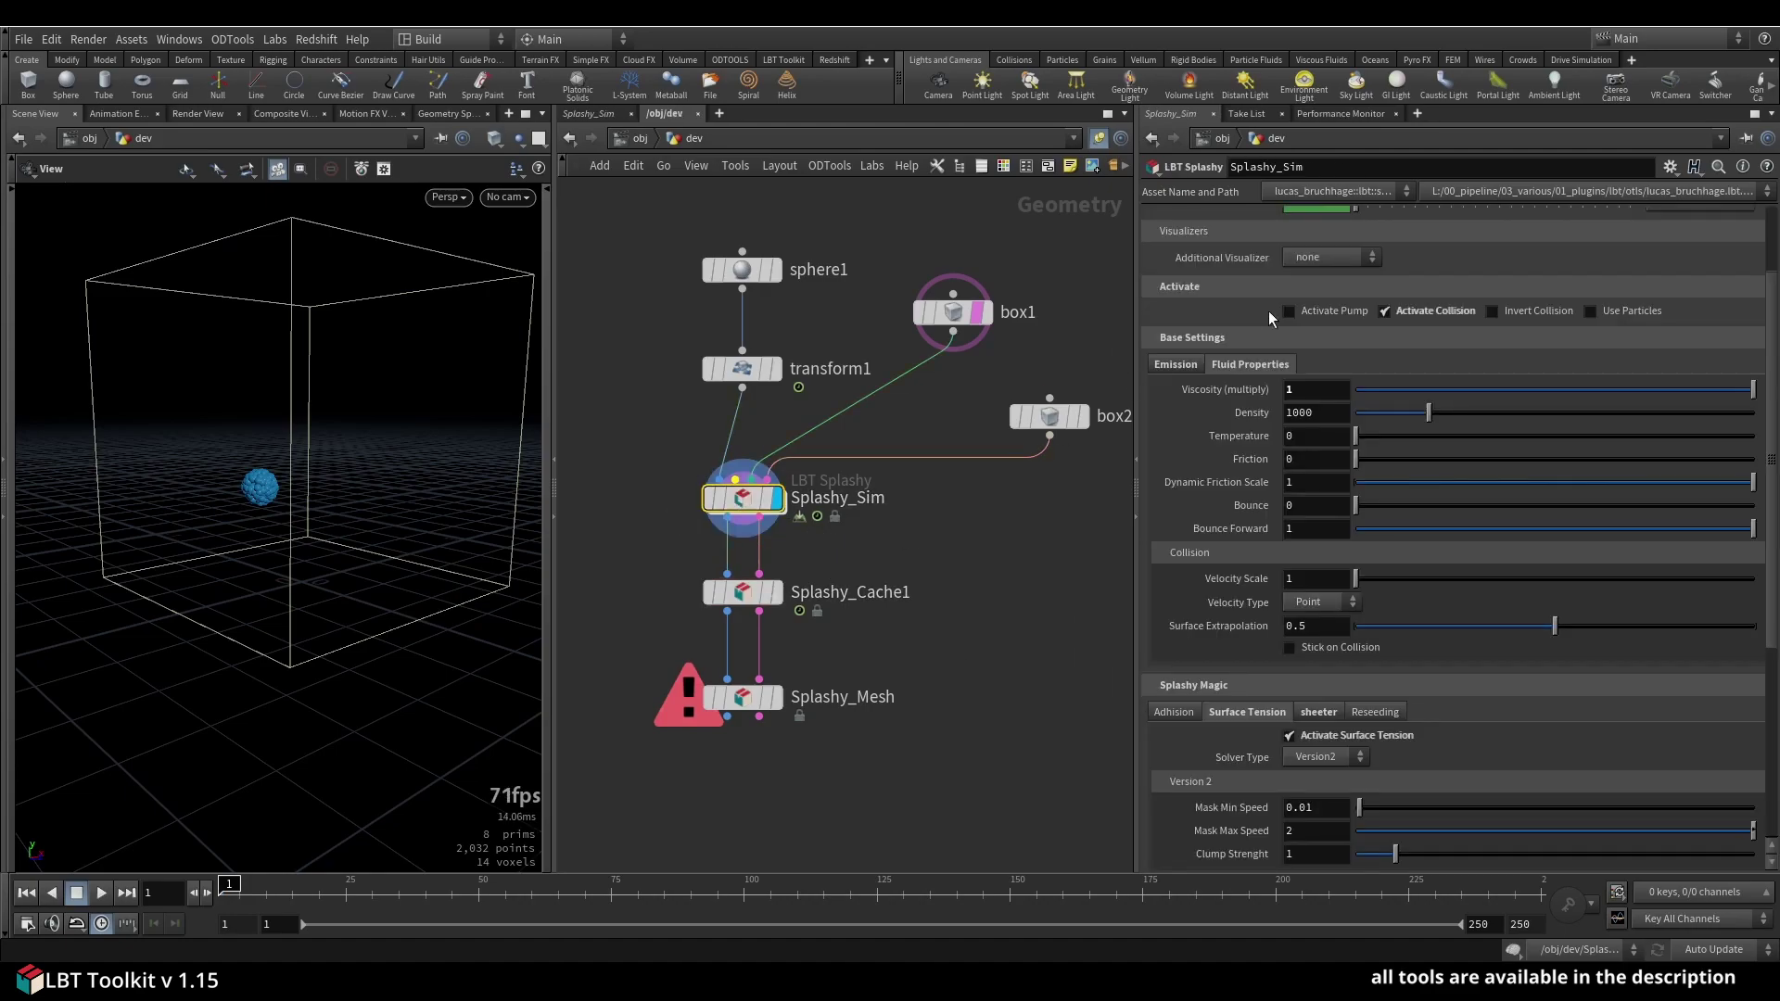
pyautogui.click(737, 594)
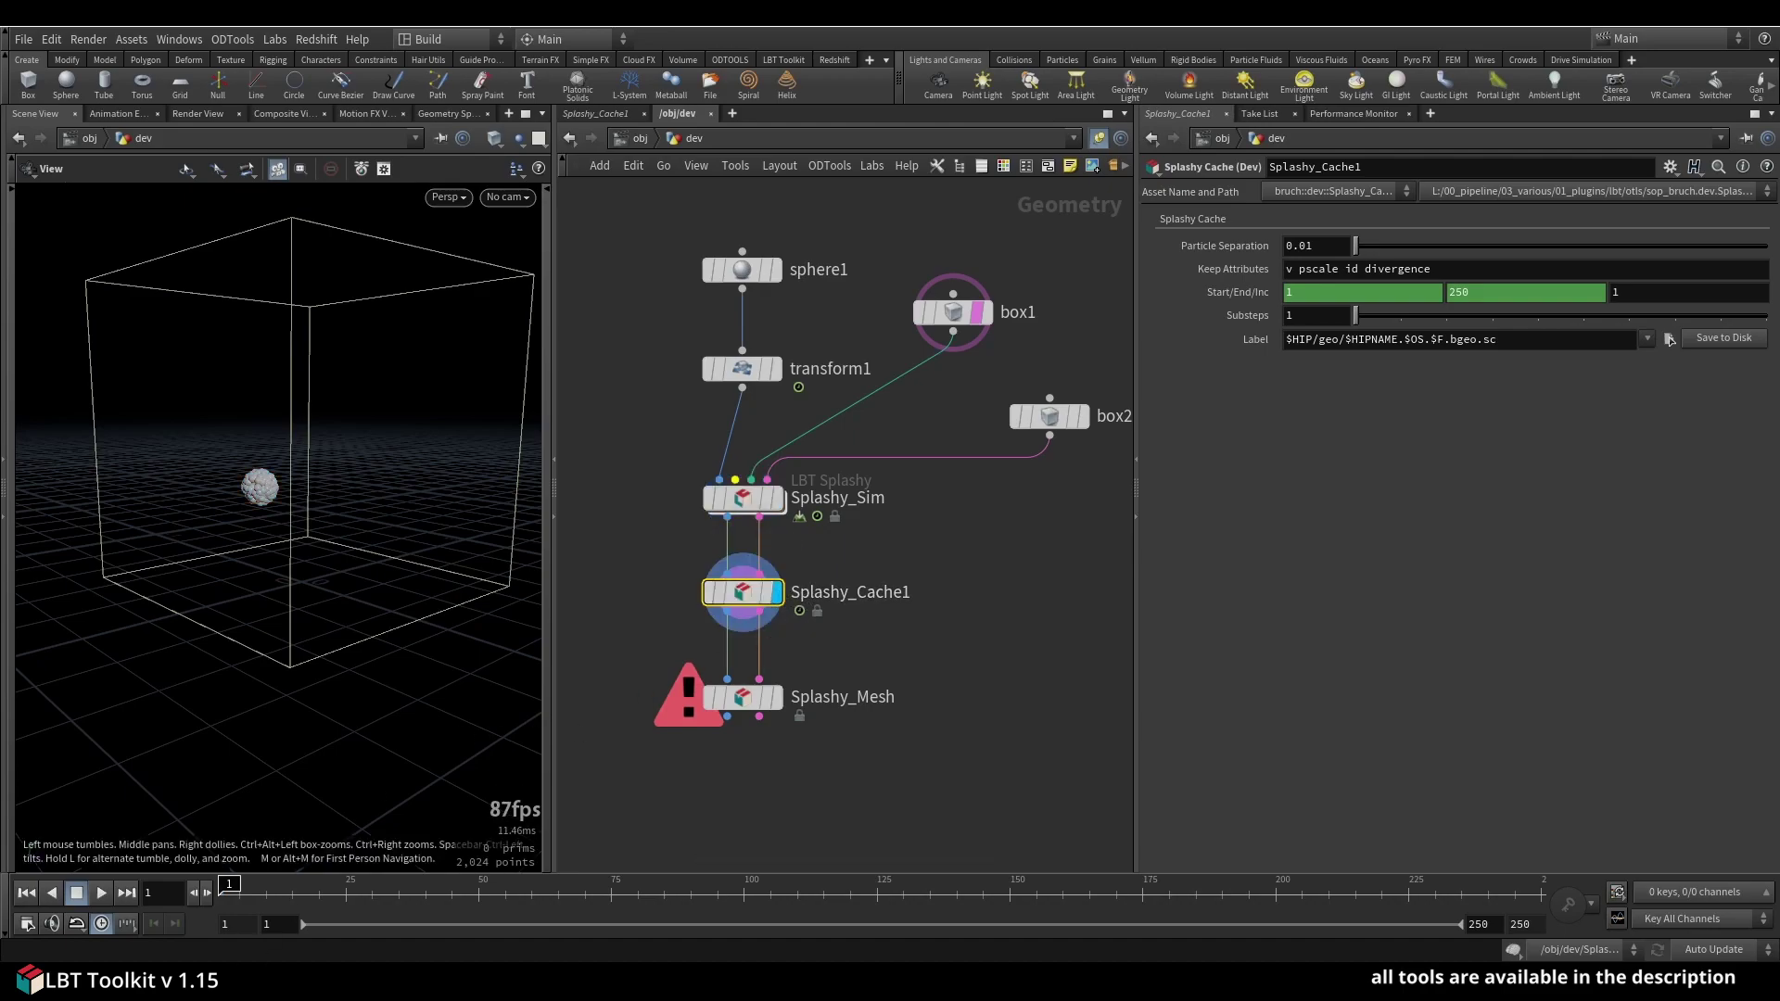
# Scrub and play the splash to frame 20, then display Splashy_Mesh's meshed surface.
pyautogui.moveTo(237, 904); pyautogui.dragTo(201, 895)
pyautogui.press('Up')
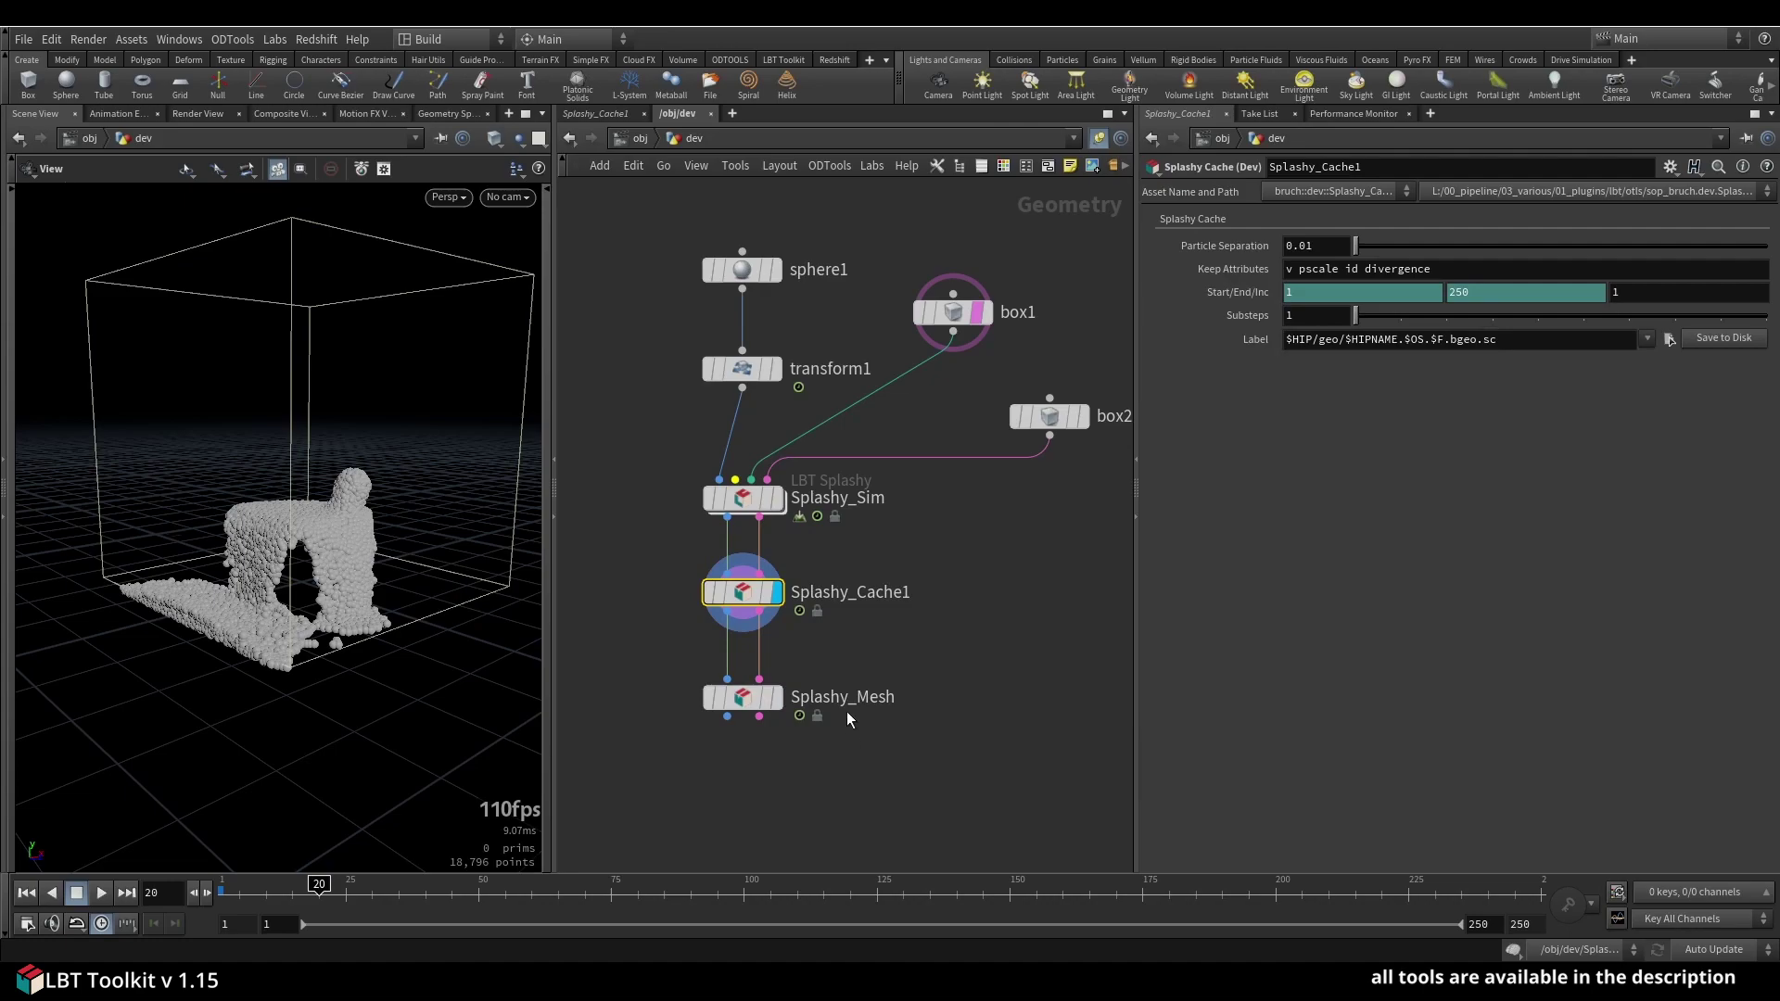
pyautogui.click(779, 700)
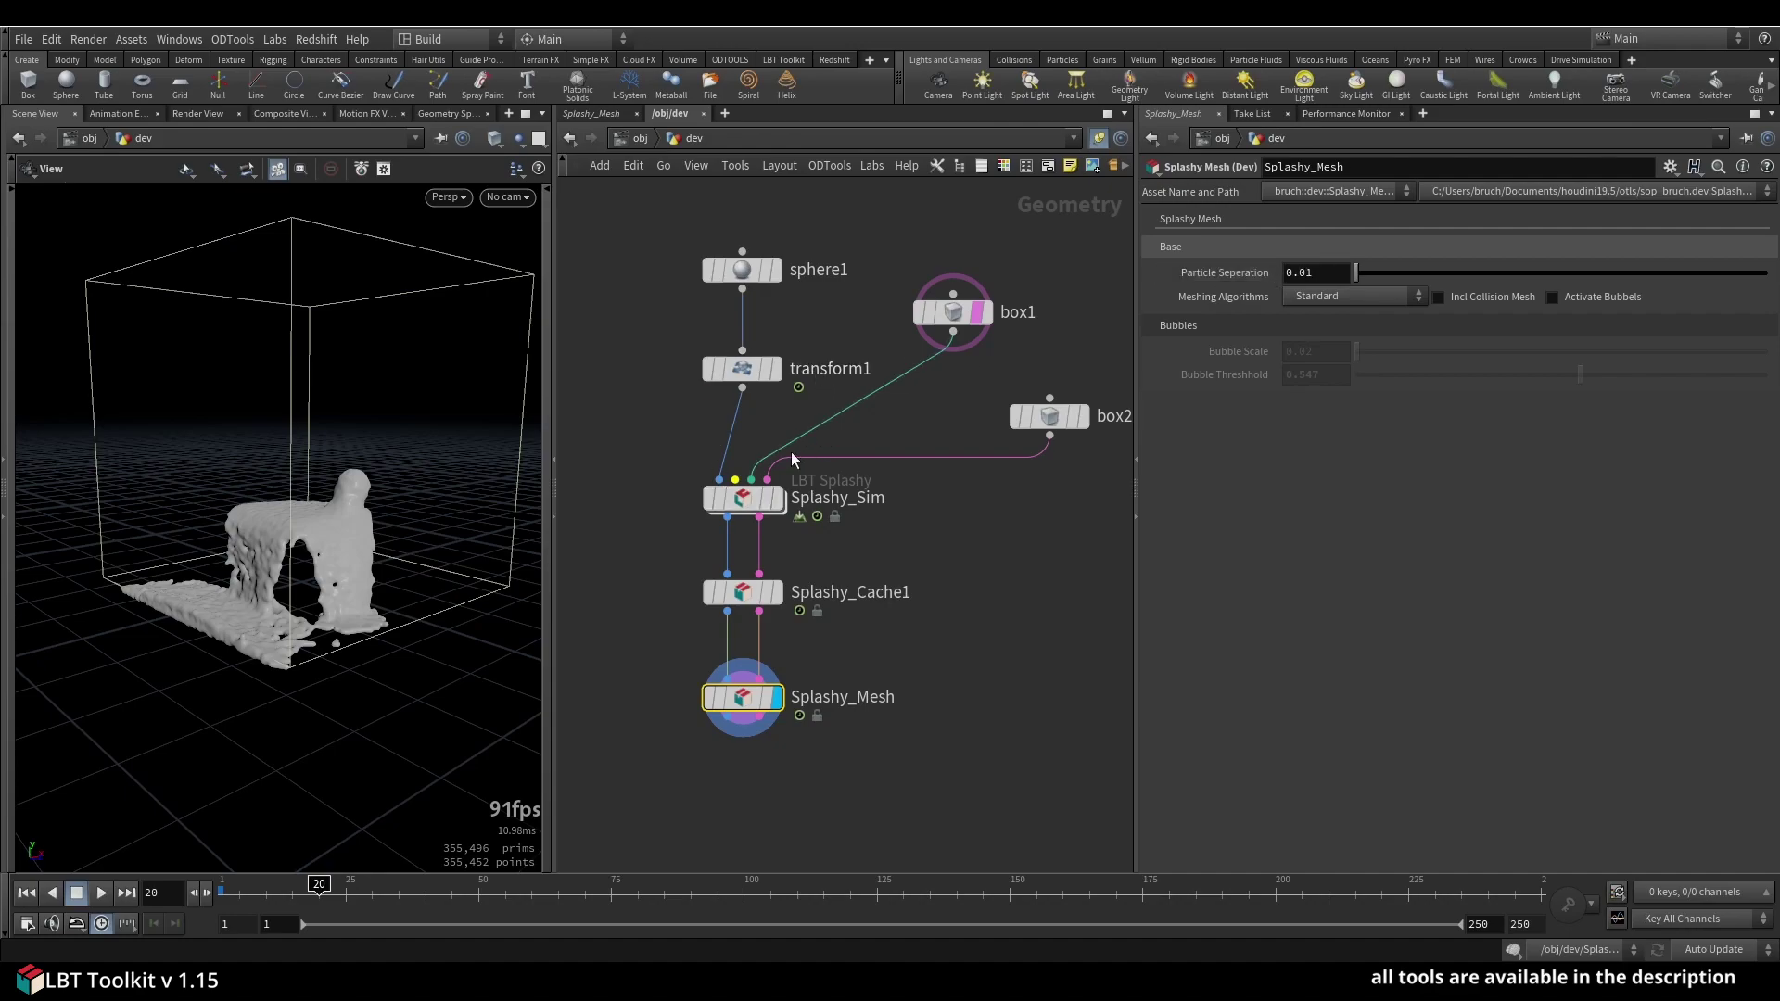
# Set Splashy_Mesh Particle Separation to 0.02 and orbit to inspect the smoother mesh.
pyautogui.click(1329, 273)
pyautogui.press('BackSpace')
pyautogui.write('2')
pyautogui.press('Return')
pyautogui.moveTo(405, 584)
pyautogui.mouseDown()
pyautogui.moveTo(366, 571)
pyautogui.moveTo(328, 623)
pyautogui.moveTo(171, 628)
pyautogui.moveTo(379, 566)
pyautogui.mouseUp()
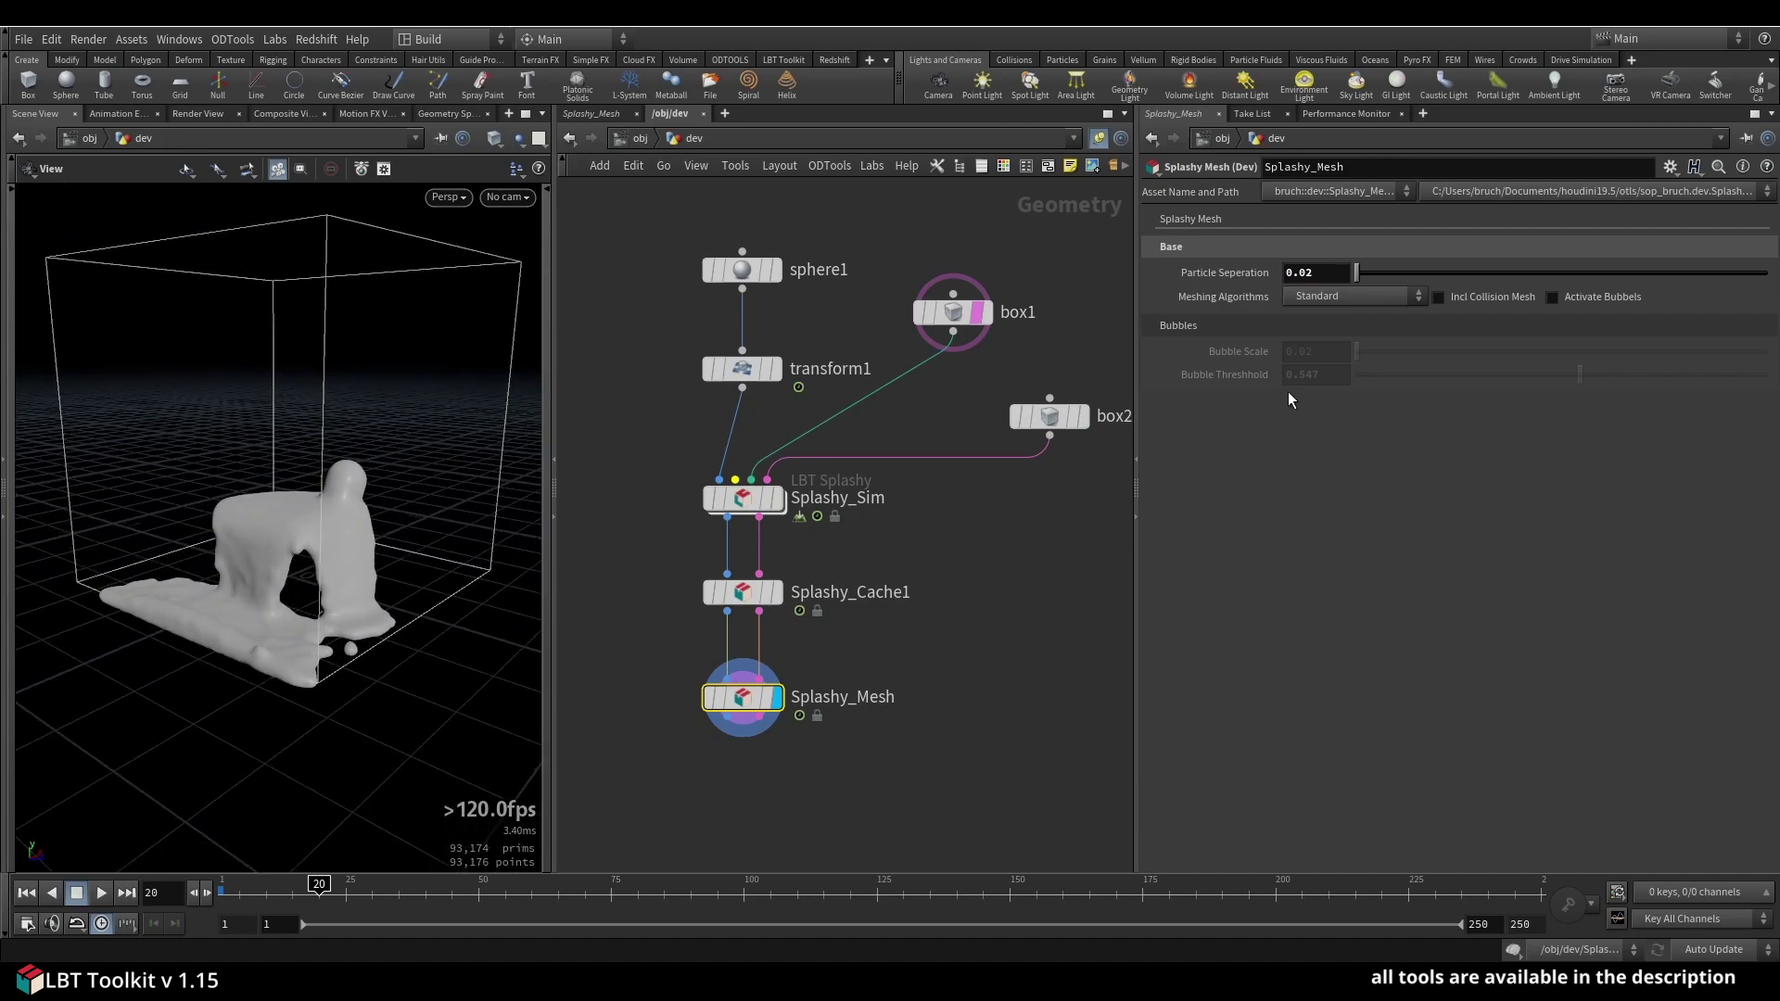
# Choose the QMesh DPos Blend meshing algorithm and inspect it in wireframe.
pyautogui.click(1341, 293)
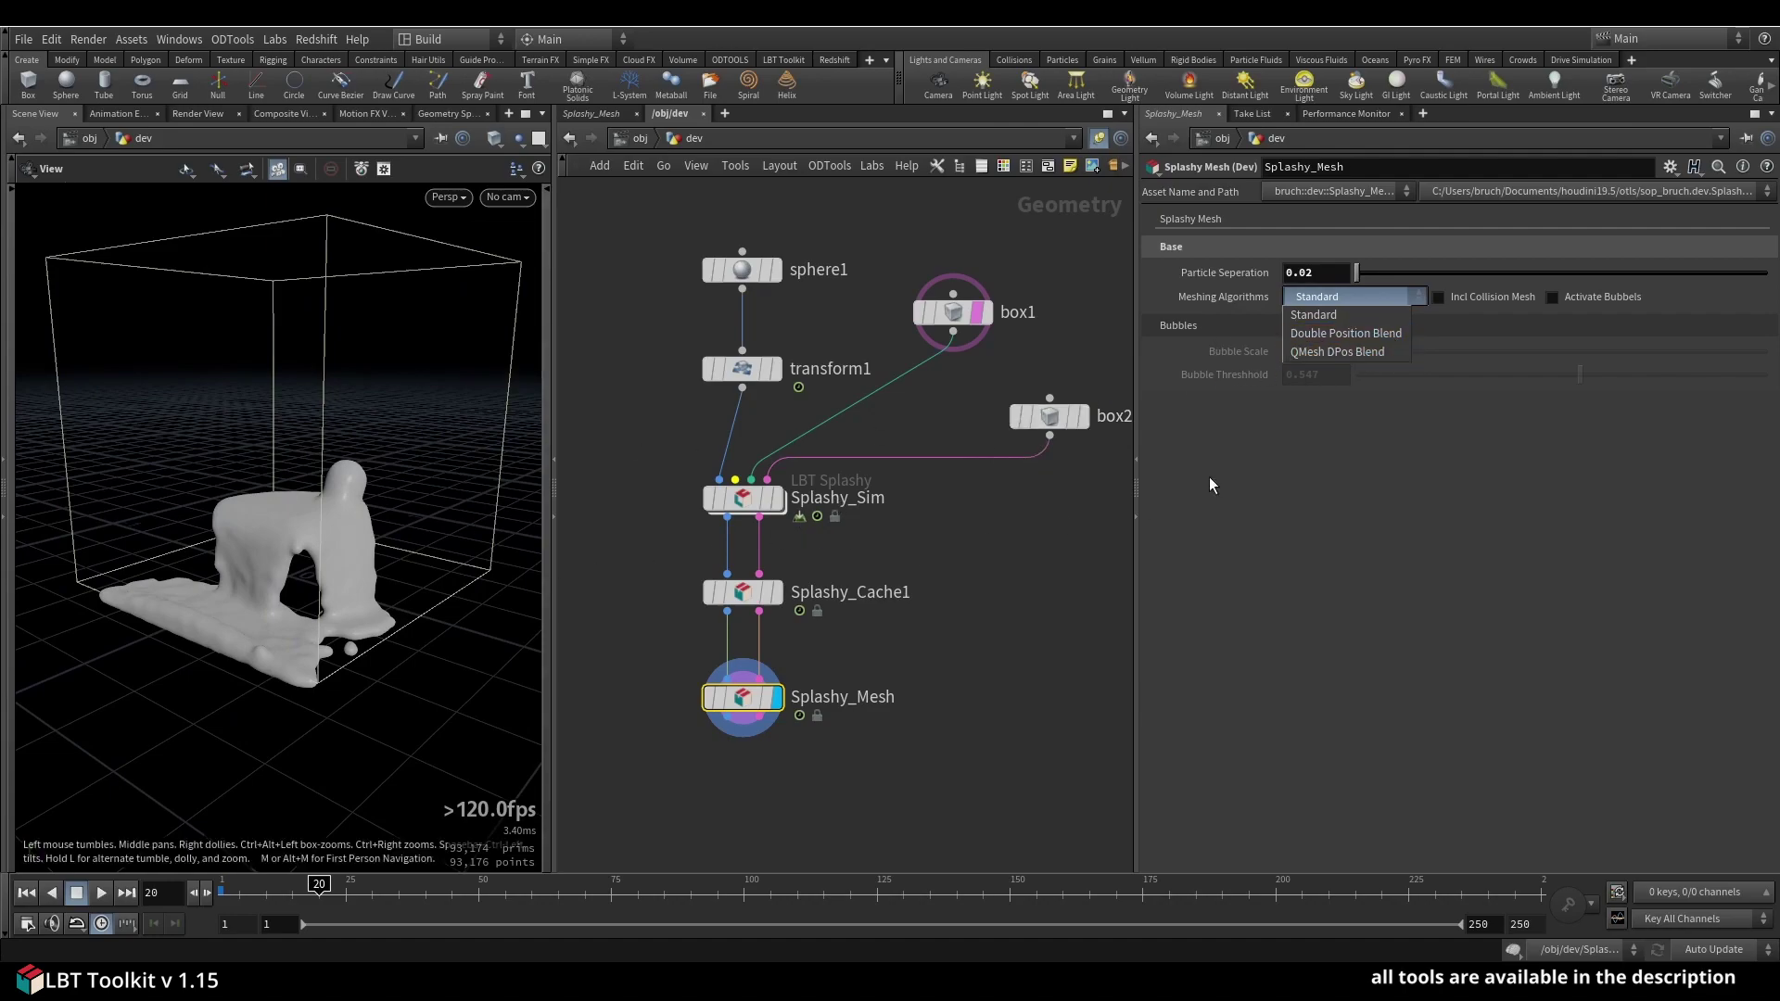
pyautogui.click(1347, 354)
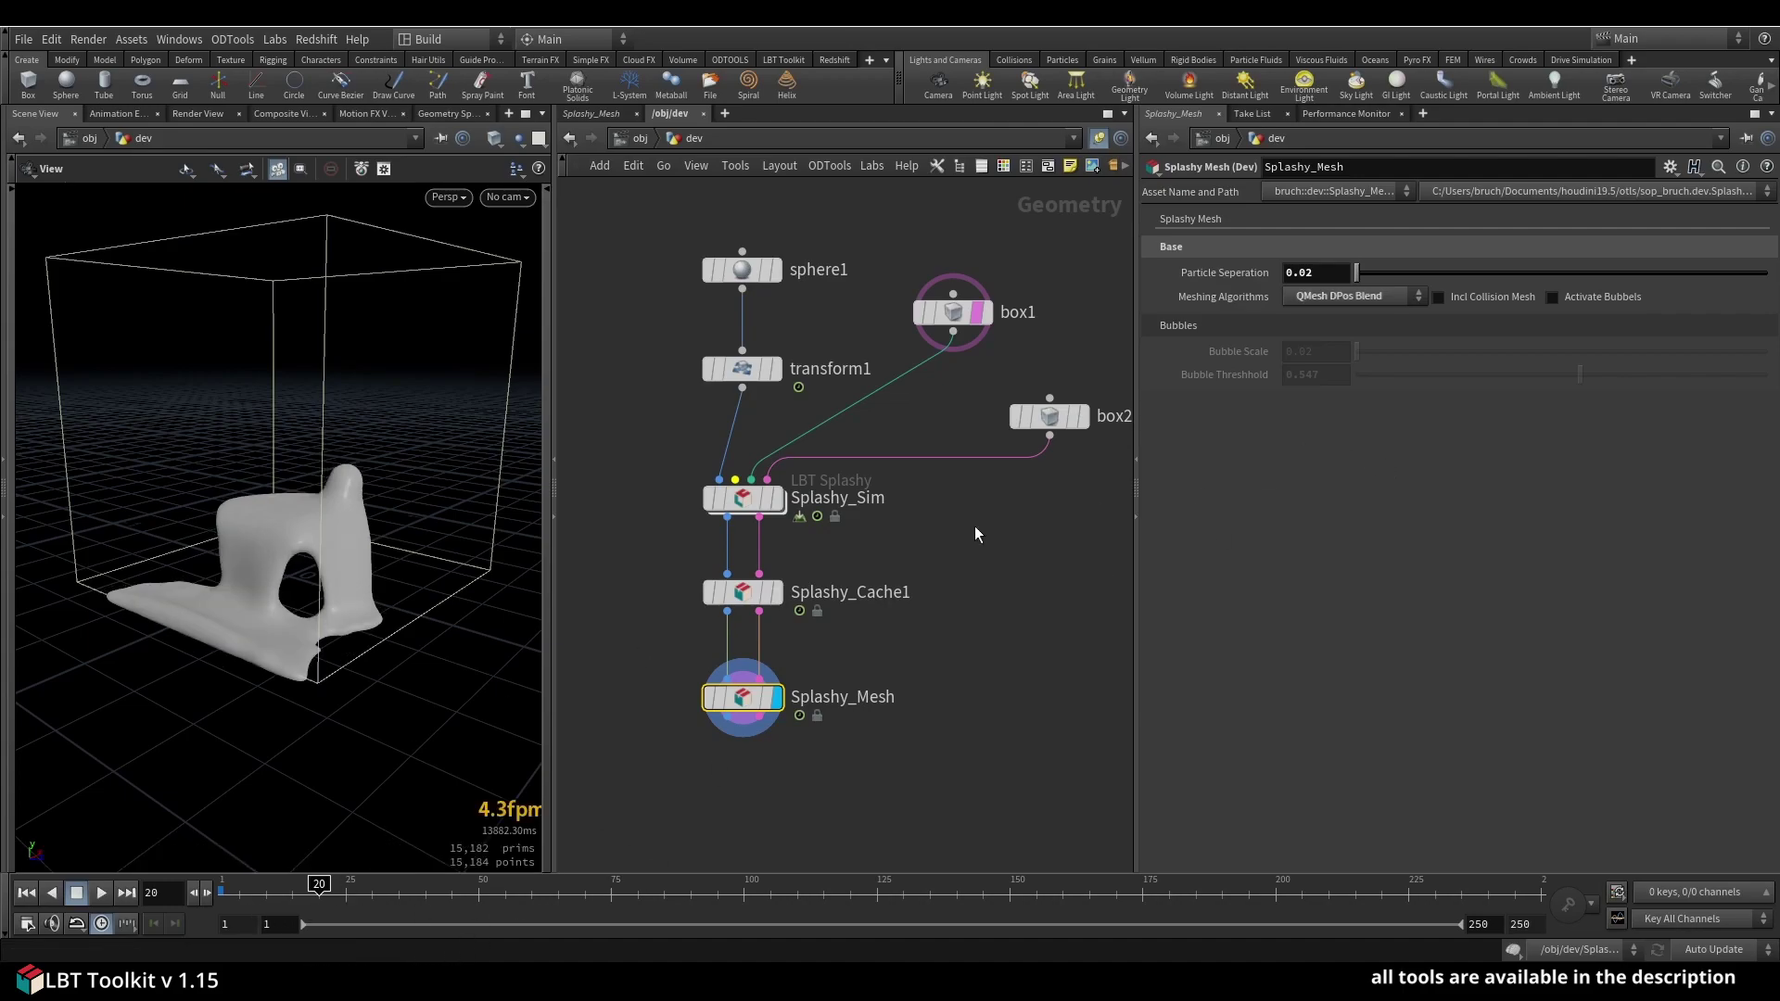
pyautogui.moveTo(315, 540)
pyautogui.mouseDown()
pyautogui.moveTo(278, 535)
pyautogui.moveTo(320, 521)
pyautogui.moveTo(353, 544)
pyautogui.moveTo(377, 517)
pyautogui.moveTo(453, 516)
pyautogui.moveTo(348, 514)
pyautogui.mouseUp()
pyautogui.press('w')
pyautogui.press('w')
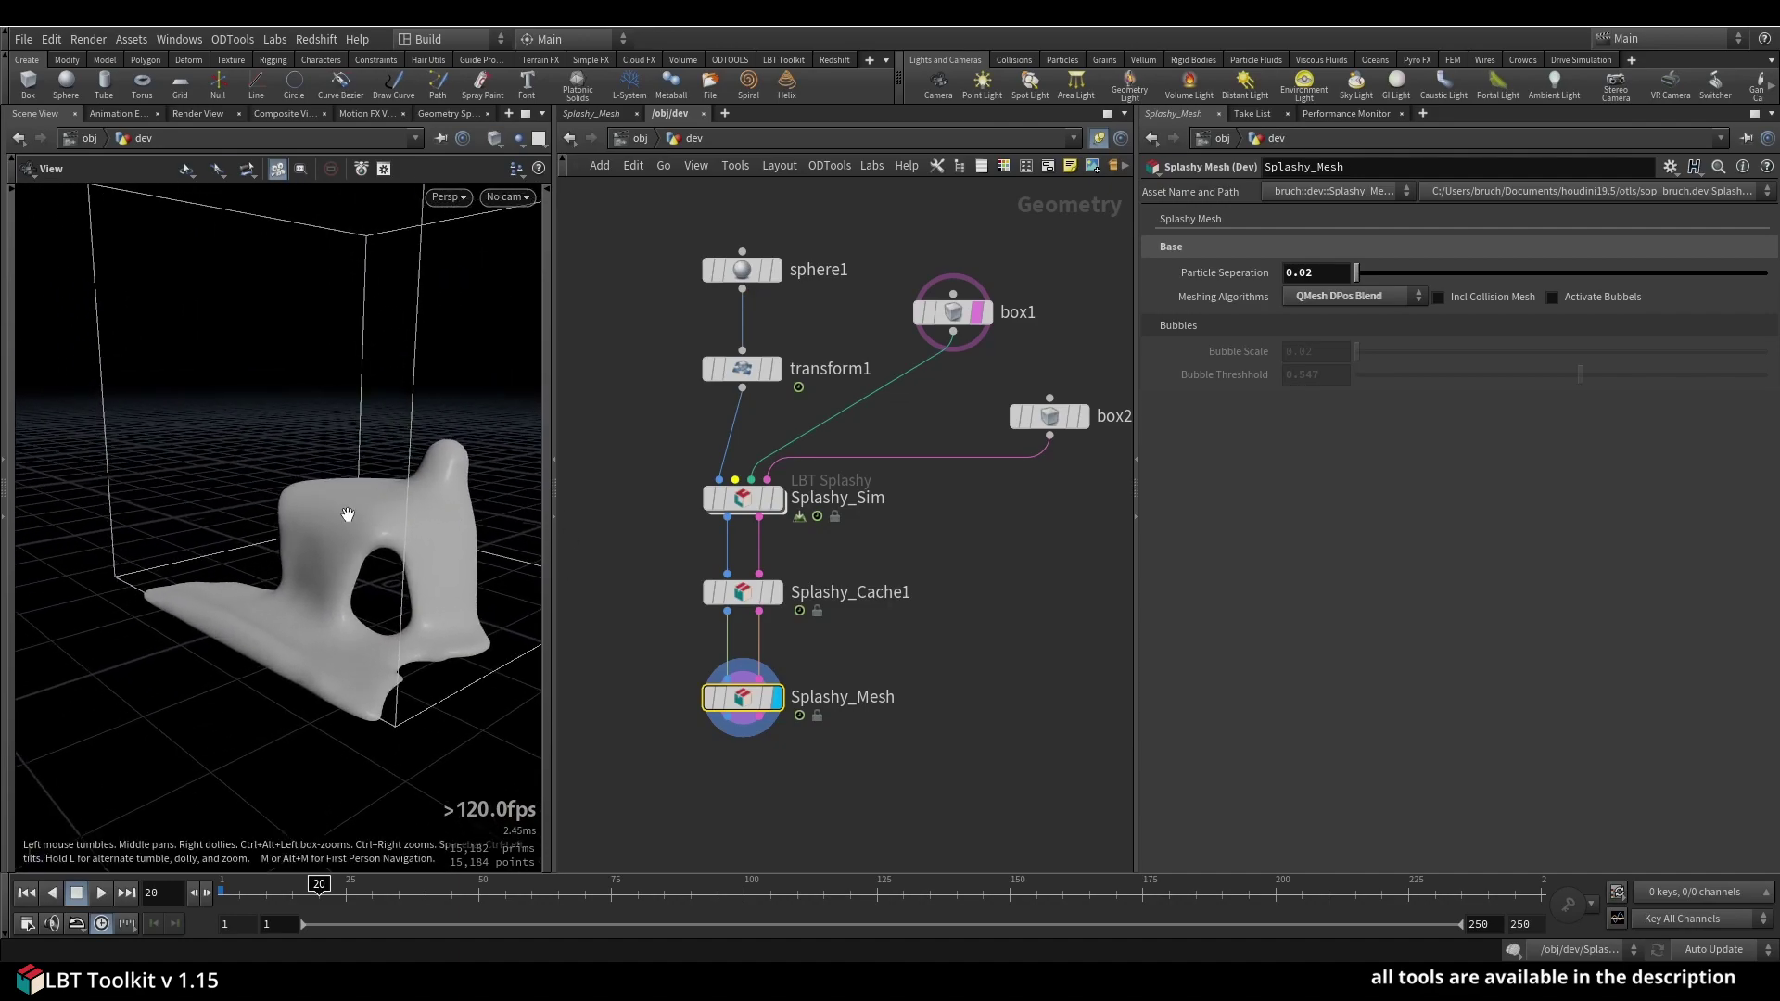
# Set Particle Separation back to 0.01.
pyautogui.click(1333, 268)
pyautogui.press('BackSpace')
pyautogui.write('1')
pyautogui.press('Return')
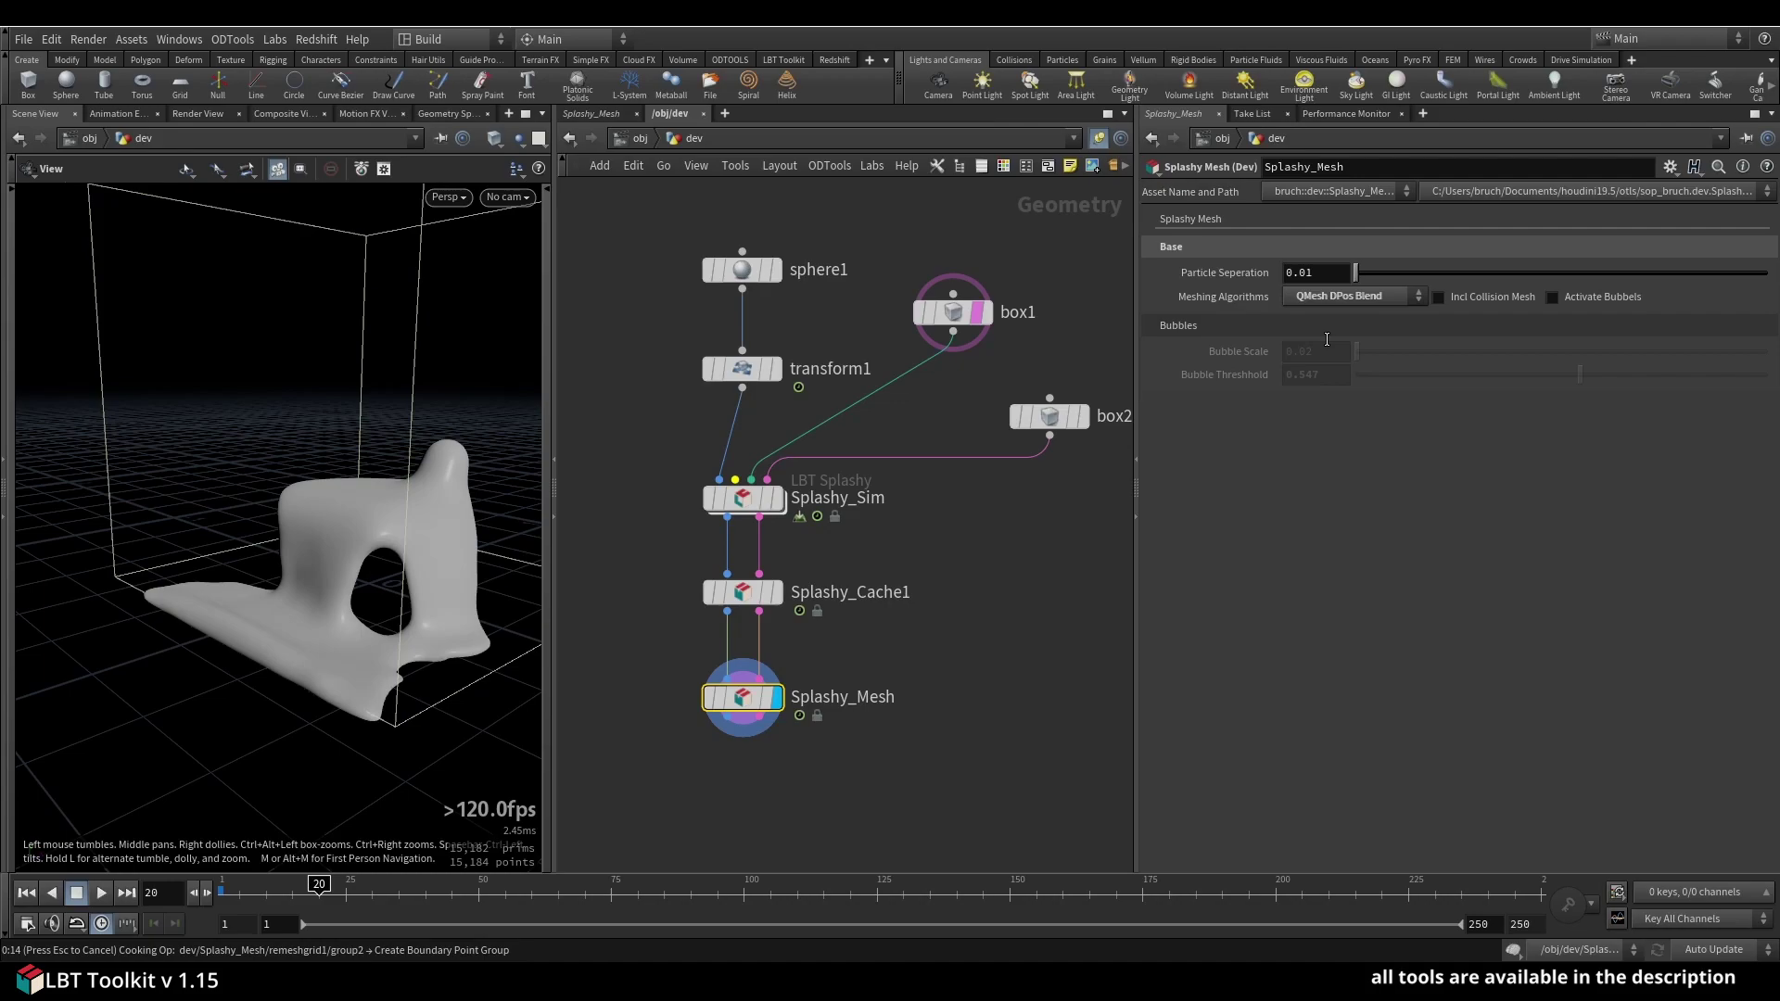
# Switch the meshing algorithm back to Standard and orbit to inspect it.
pyautogui.moveTo(469, 485); pyautogui.dragTo(504, 469)
pyautogui.click(1334, 299)
pyautogui.click(1332, 317)
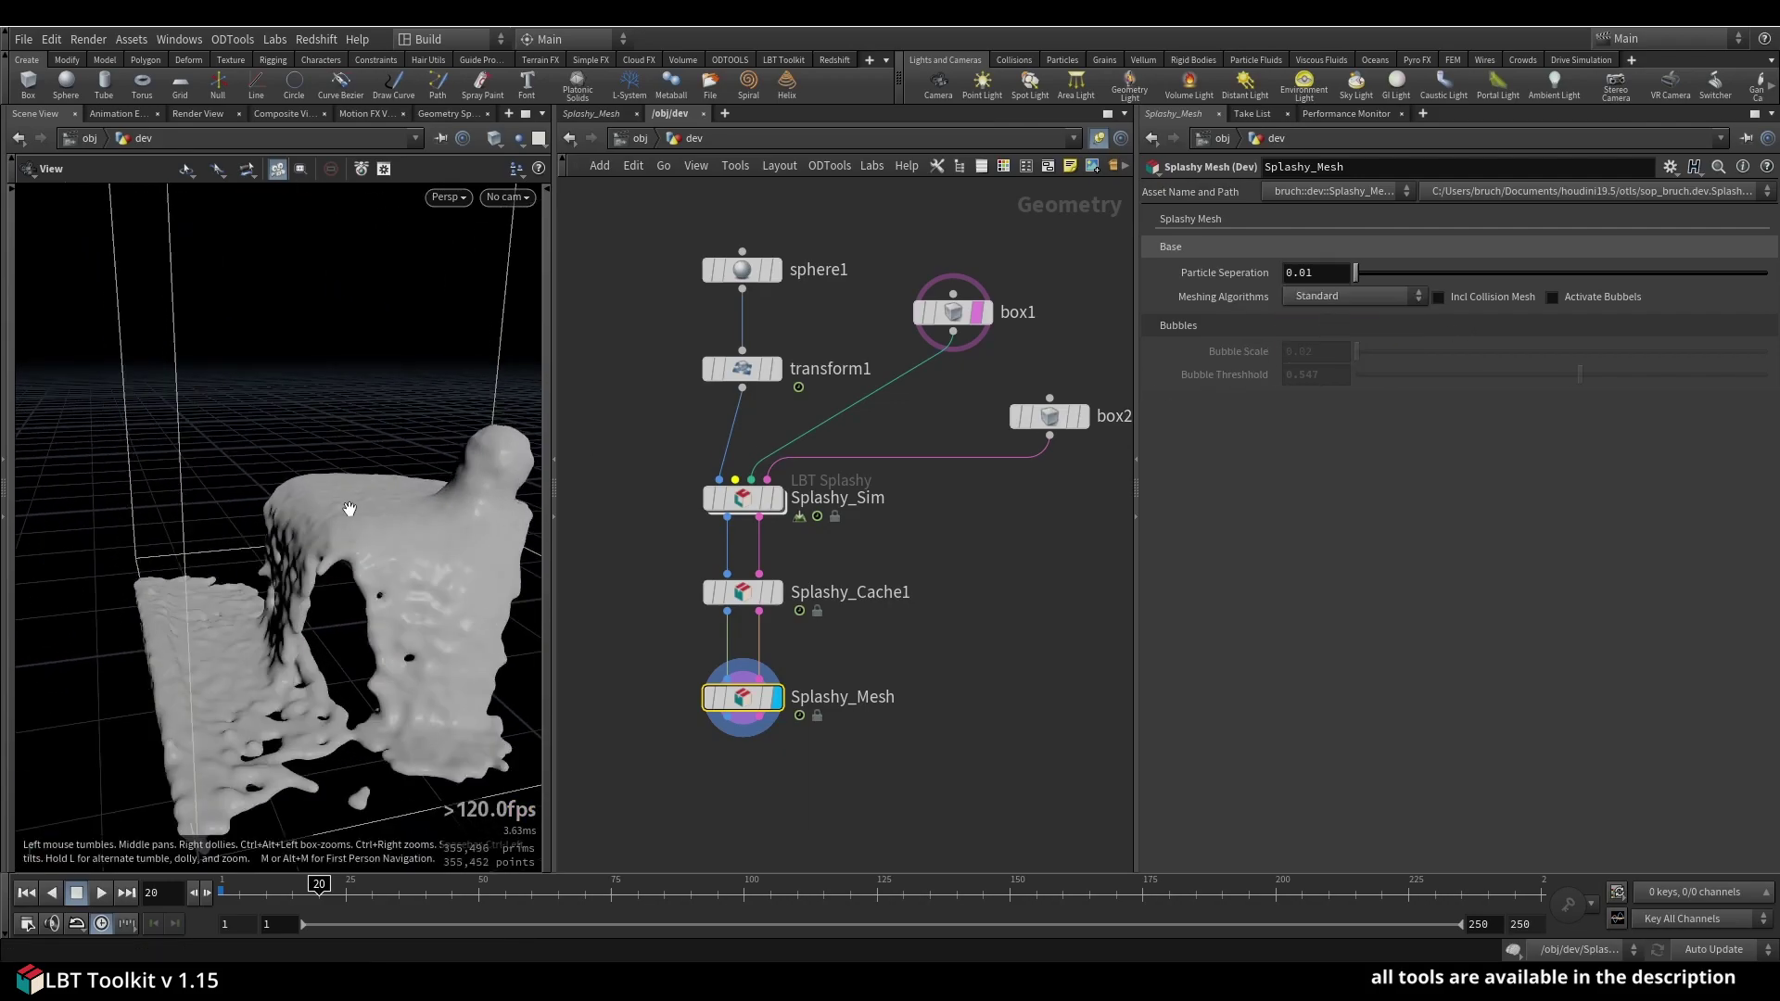
pyautogui.moveTo(352, 510); pyautogui.dragTo(416, 552)
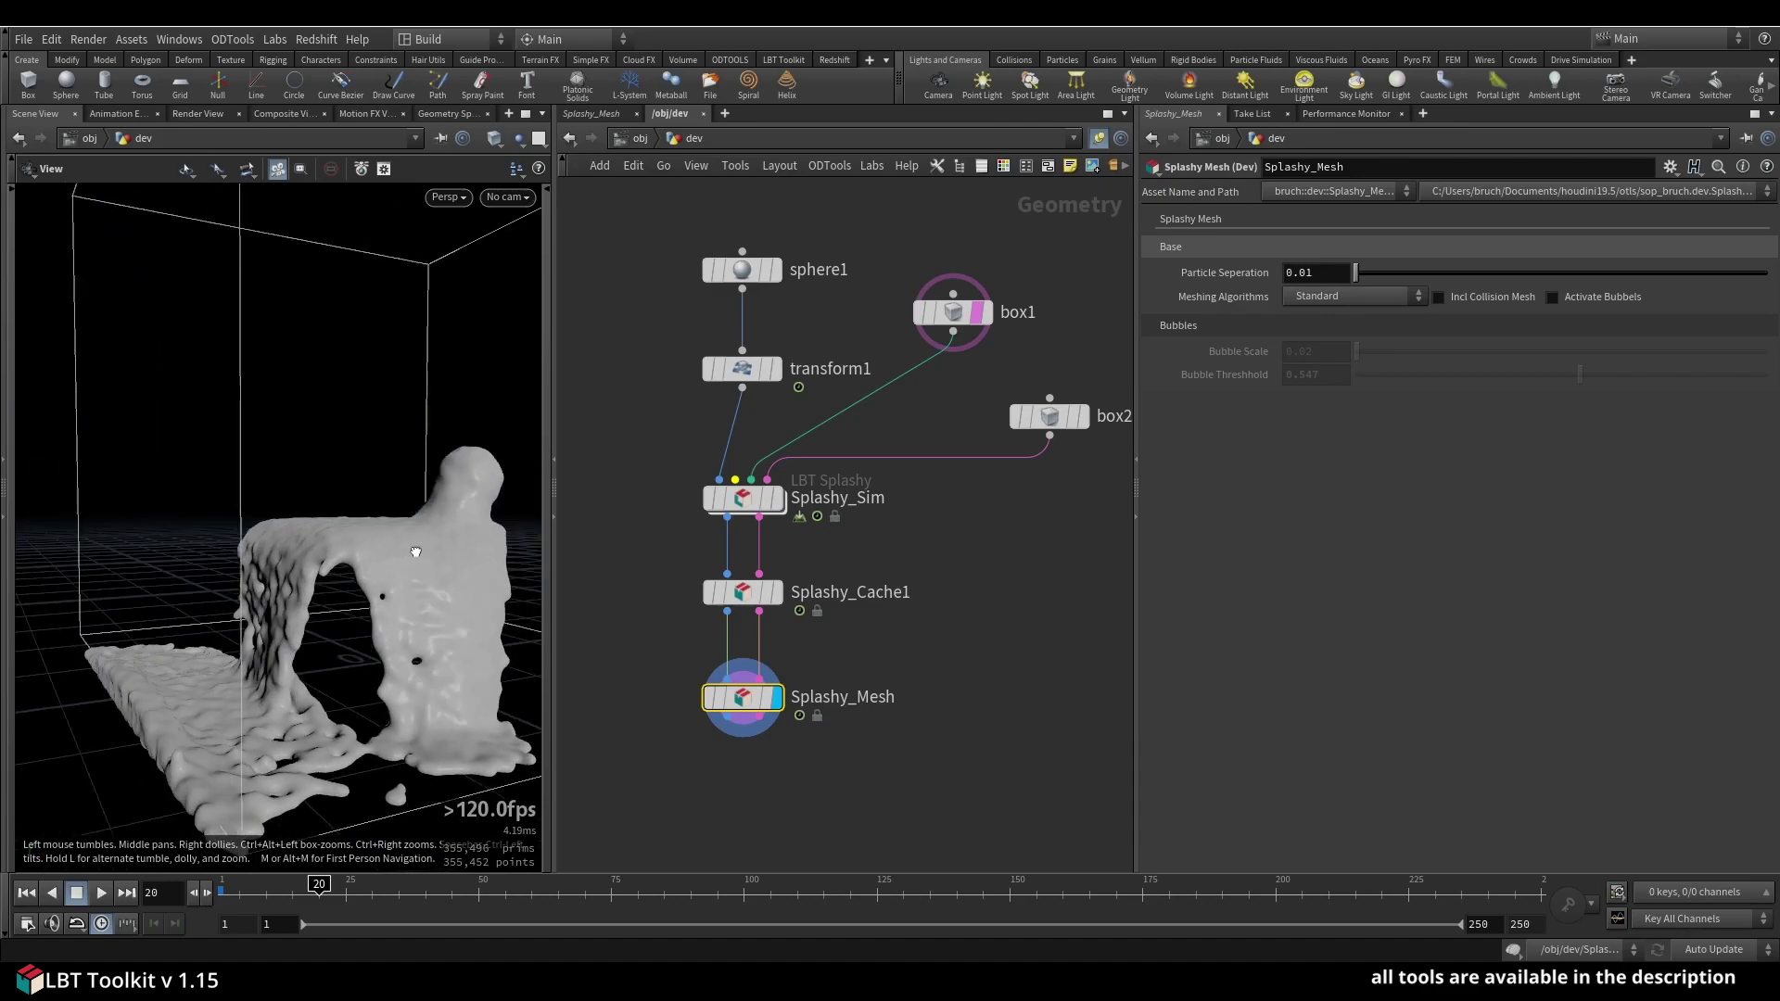
# Commit Particle Separation 0.02 and enable Incl Collision Mesh, orbiting around the splash.
pyautogui.click(1323, 273)
pyautogui.press('Return')
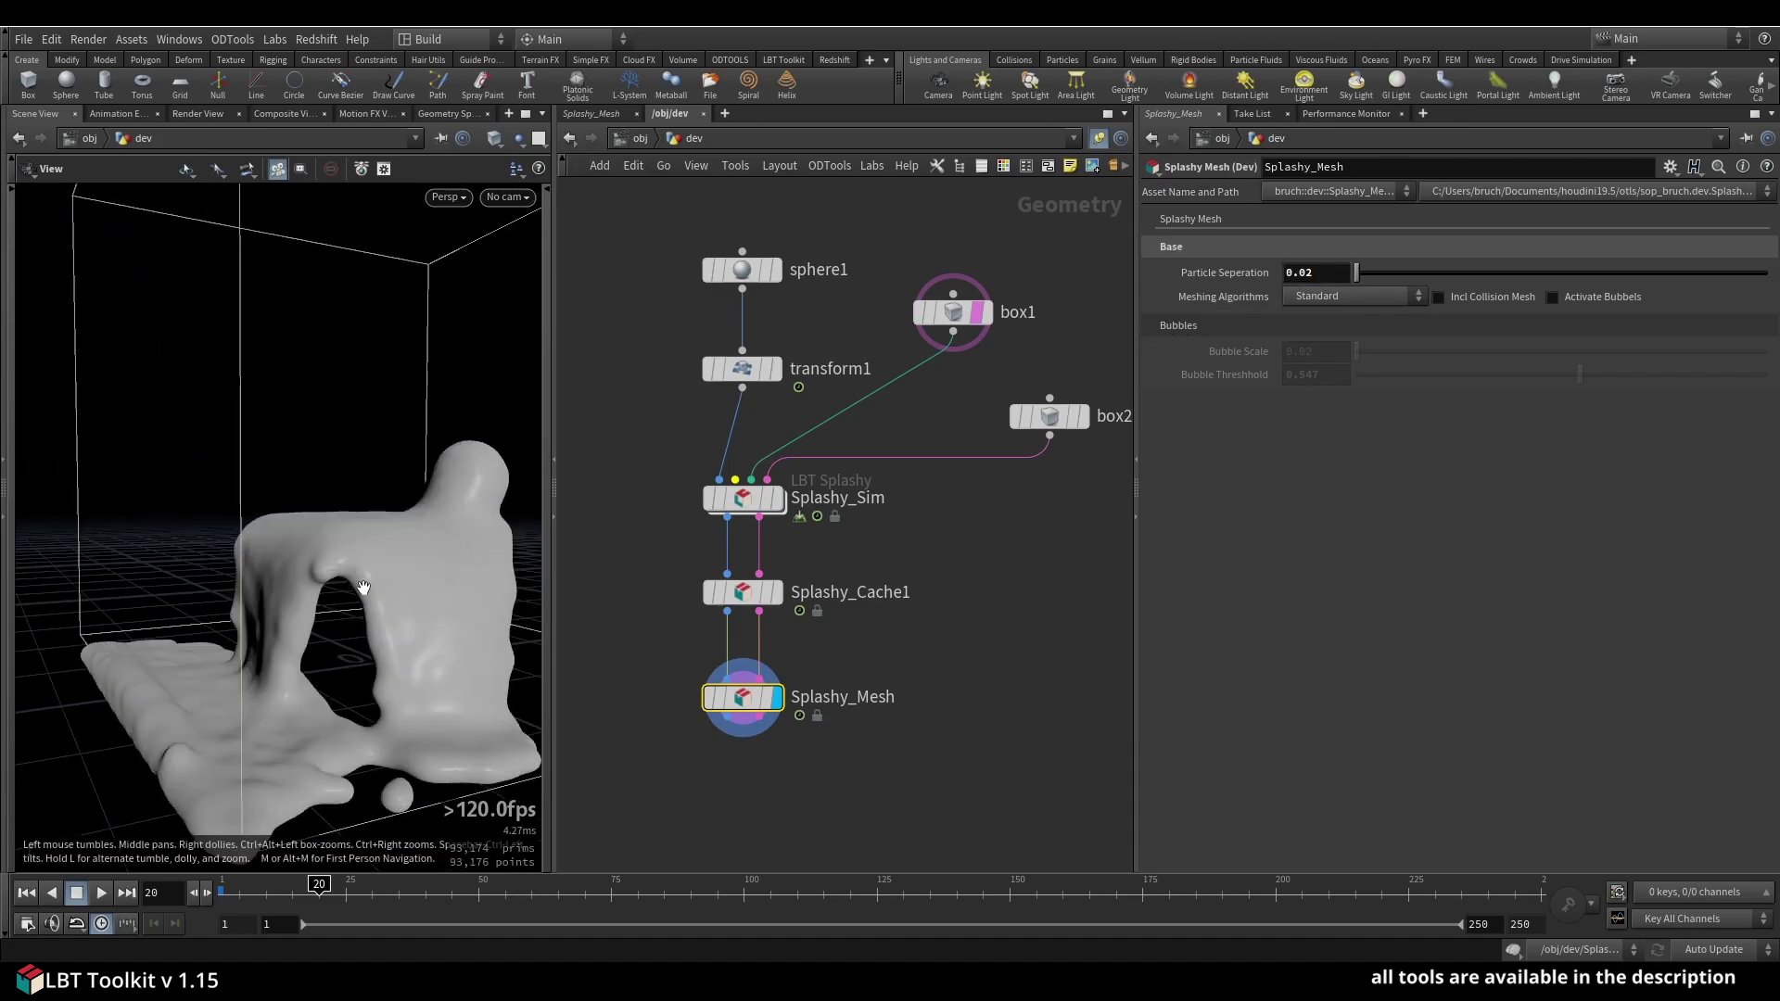
pyautogui.scroll(5, 219, 584)
pyautogui.moveTo(218, 584); pyautogui.dragTo(423, 559)
pyautogui.click(1476, 297)
pyautogui.moveTo(216, 577); pyautogui.dragTo(297, 587)
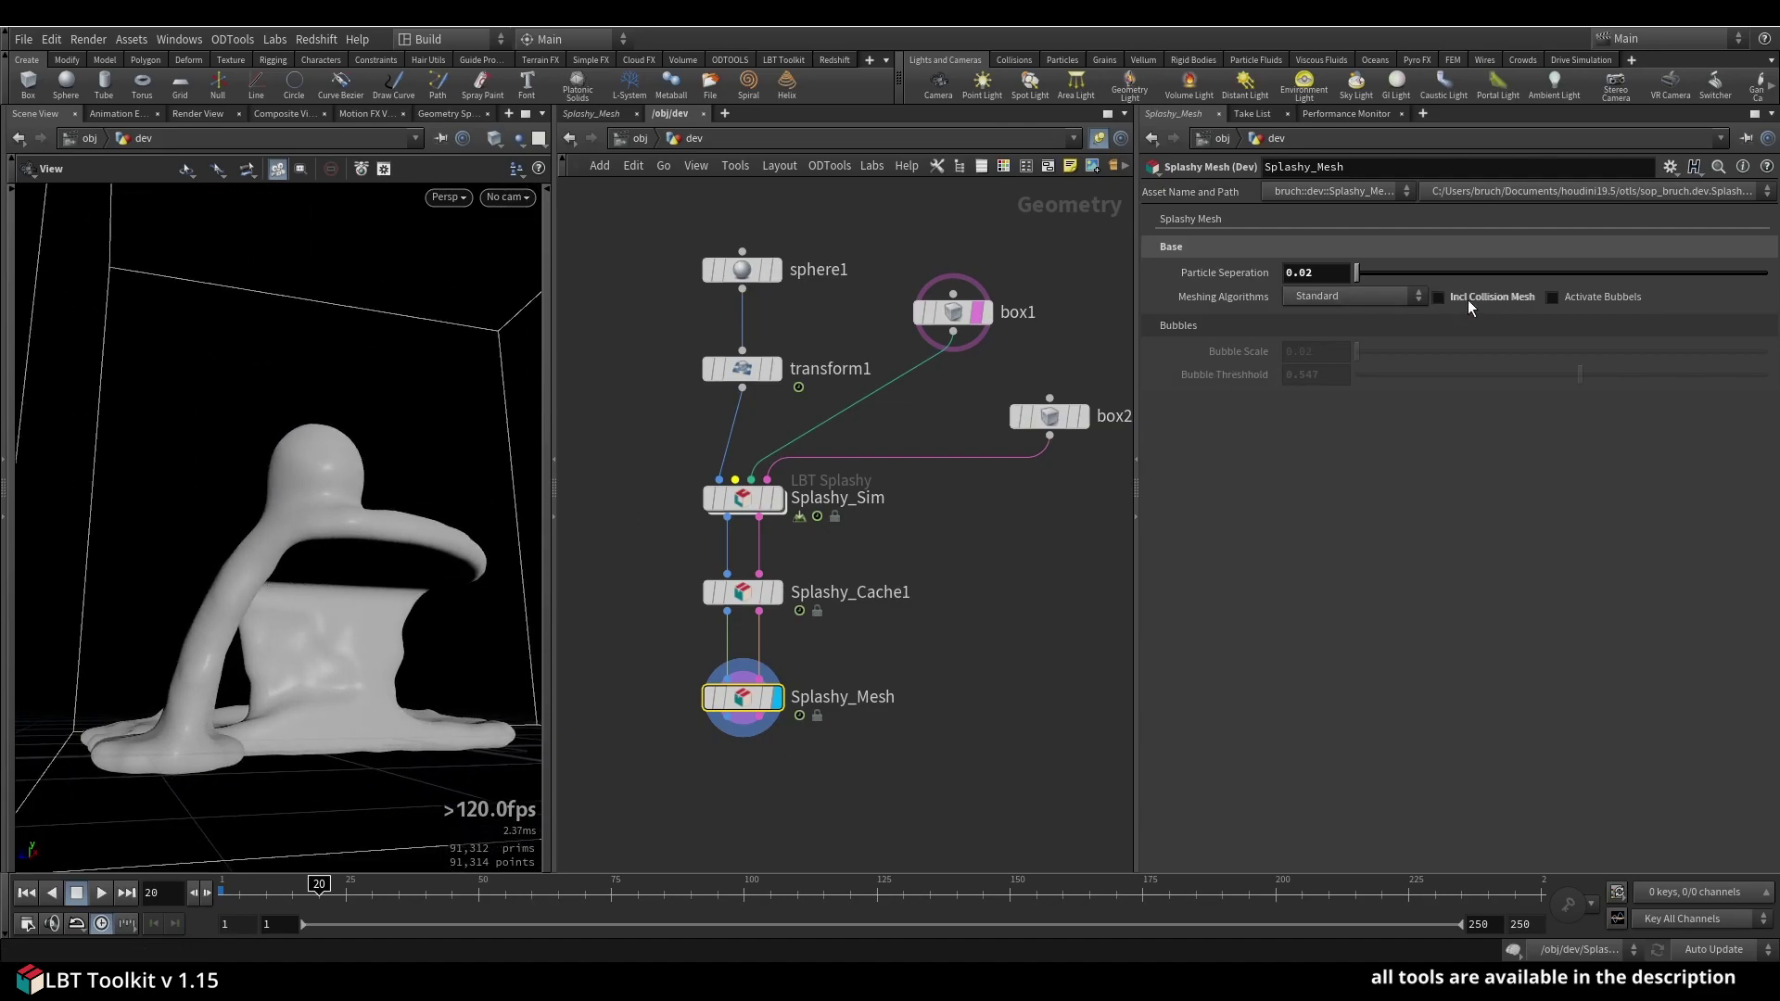
# Turn on Activate Bubbles and inspect the mesh in wireframe.
pyautogui.click(1552, 298)
pyautogui.moveTo(442, 370); pyautogui.dragTo(298, 516)
pyautogui.scroll(3, 297, 518)
pyautogui.press('s')
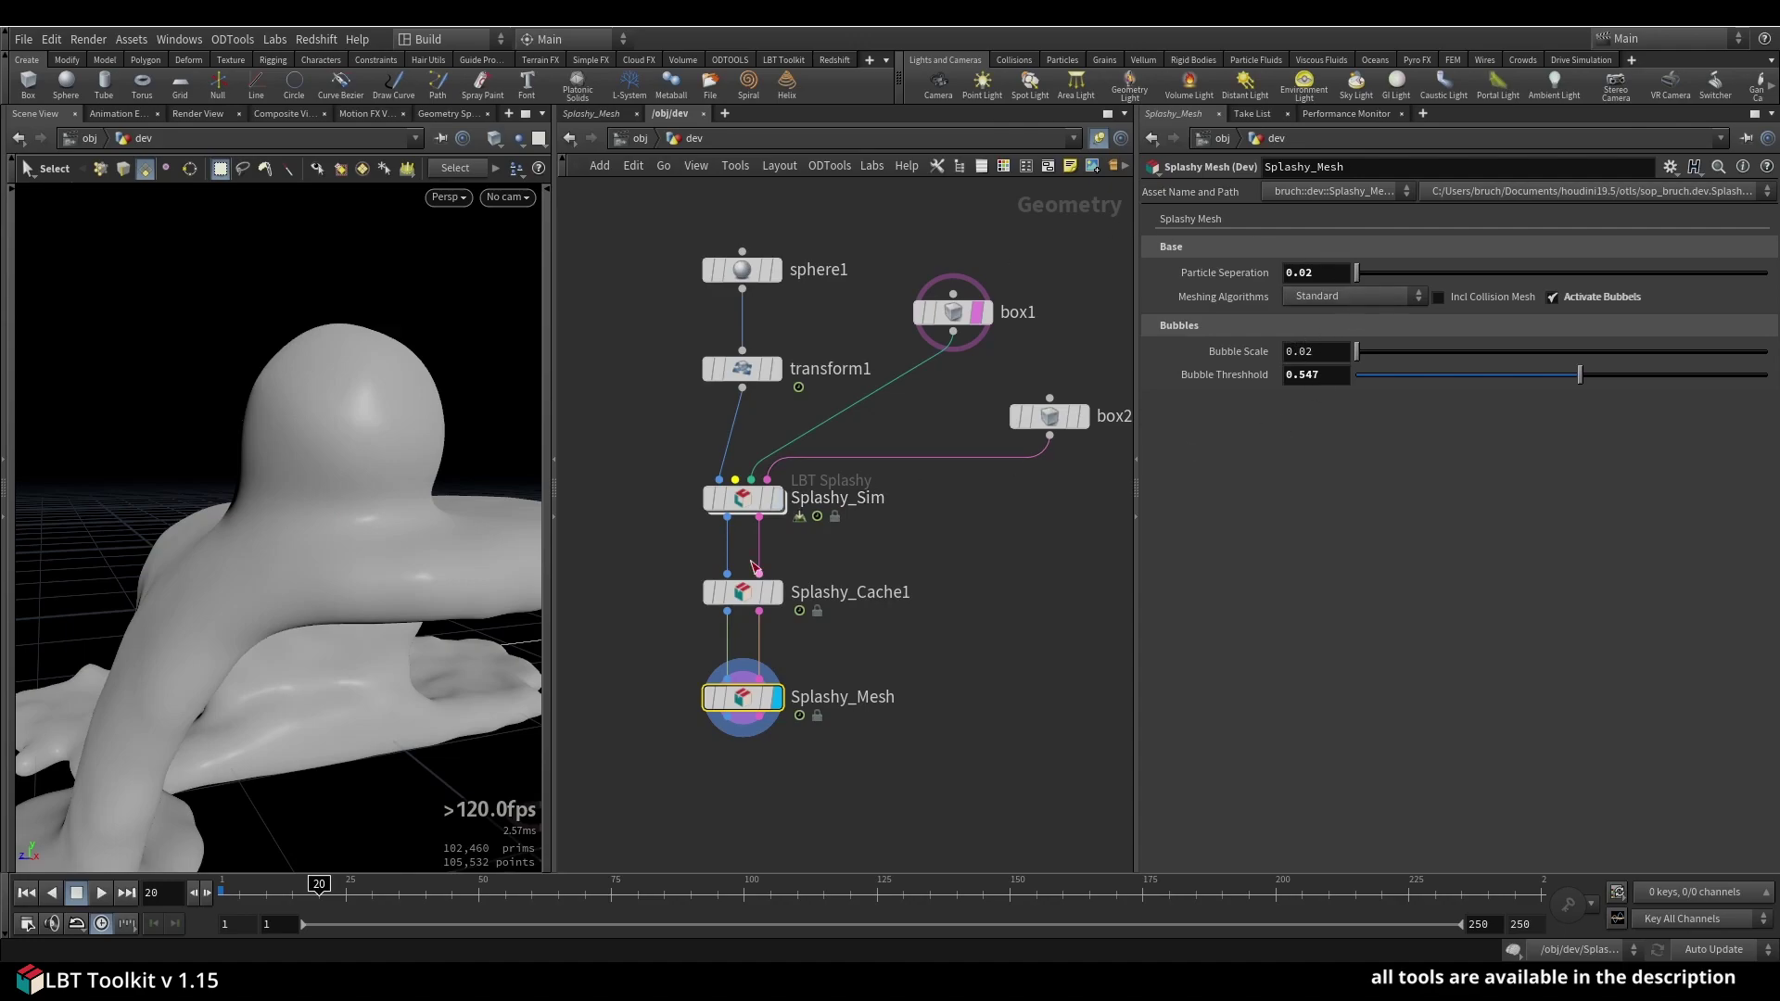
pyautogui.click(326, 542)
pyautogui.press('w')
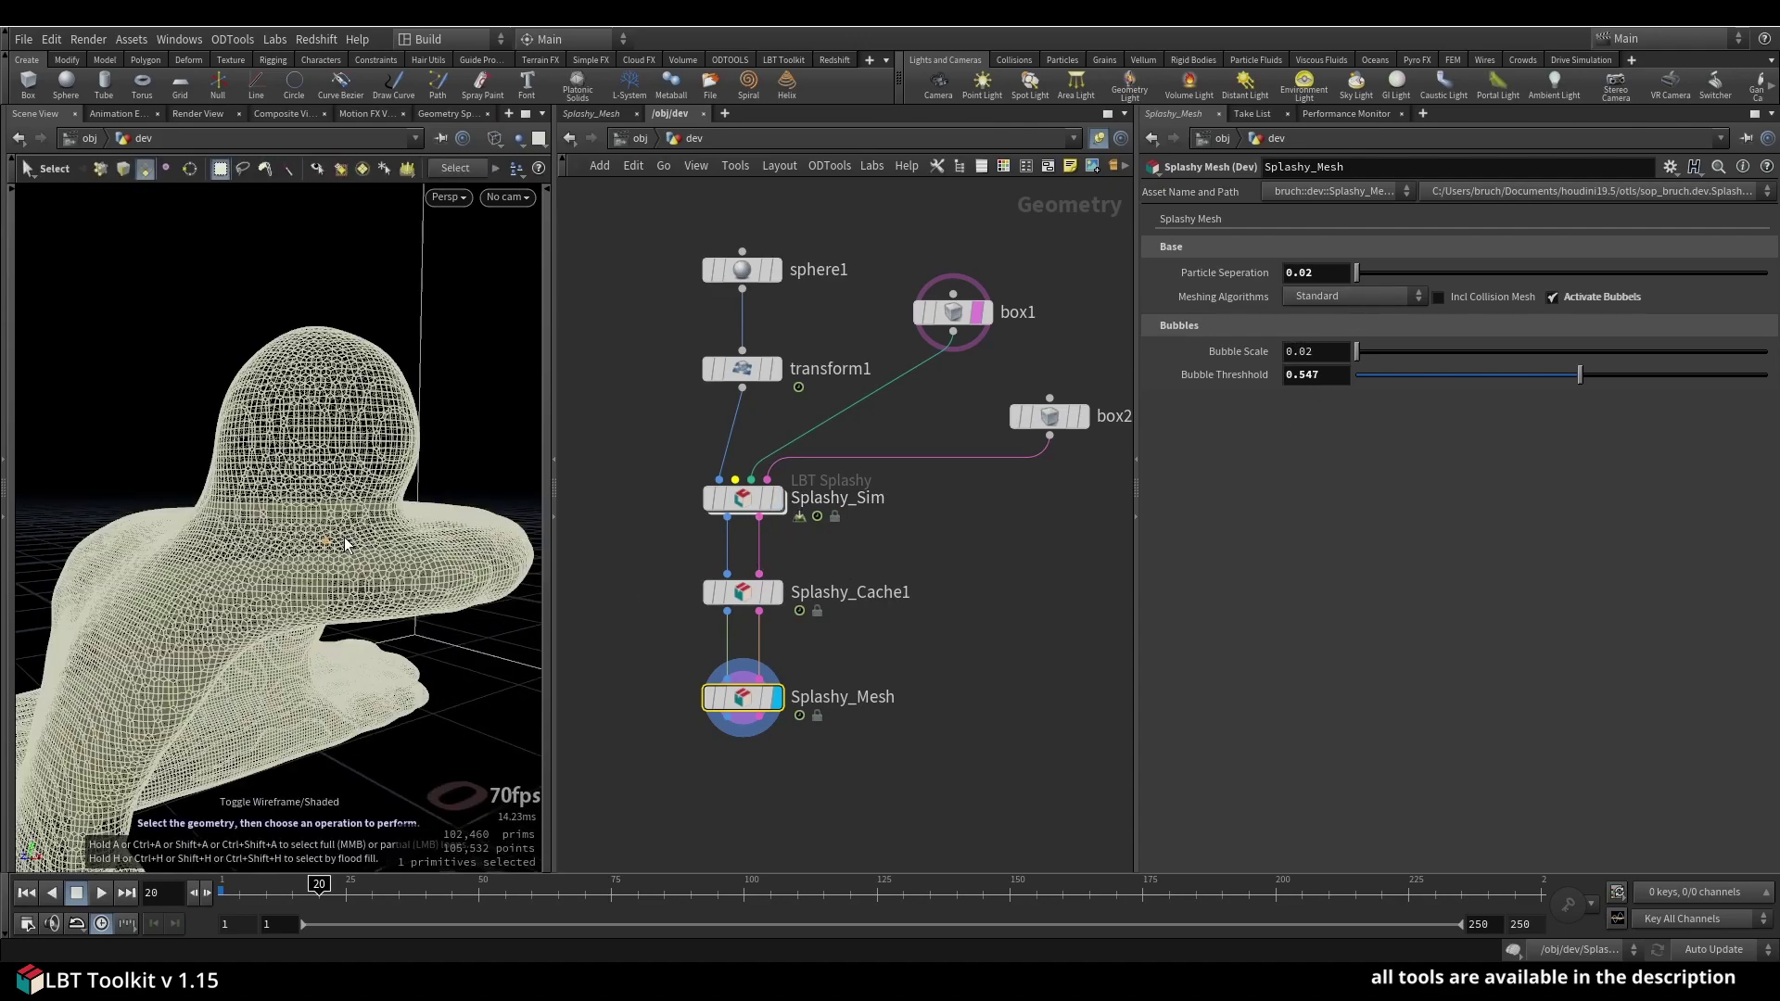
pyautogui.press('Escape')
pyautogui.scroll(10, 277, 547)
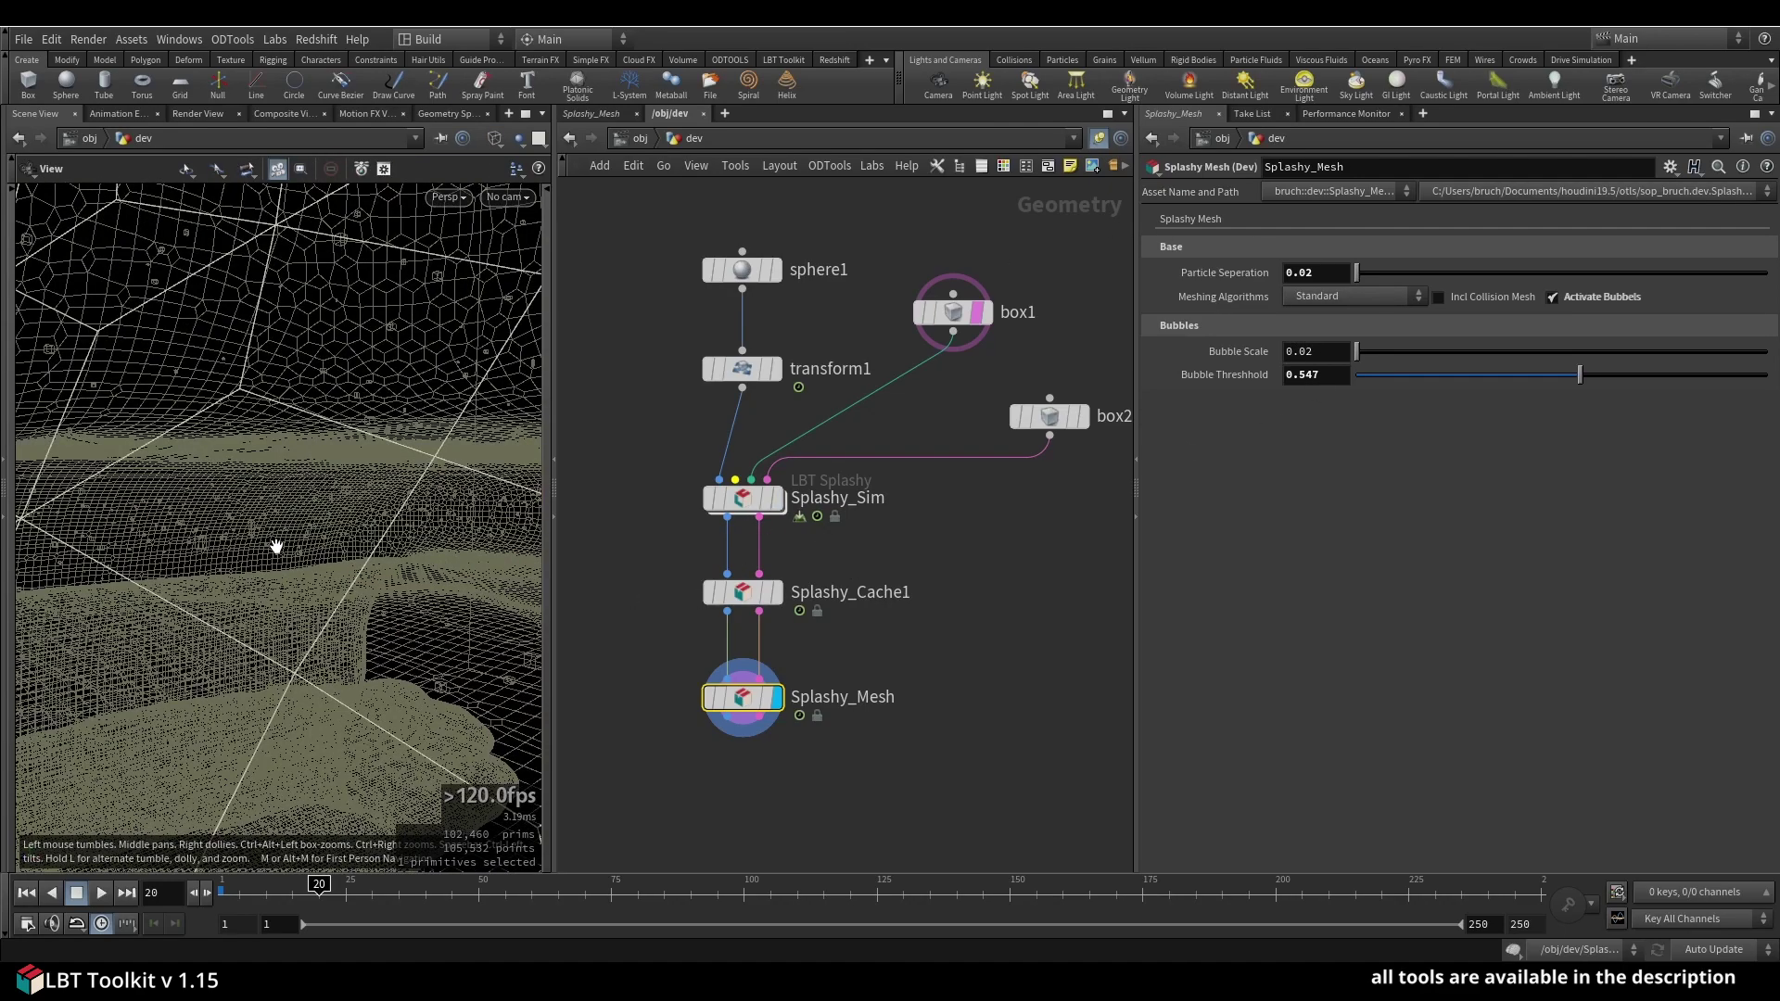
pyautogui.moveTo(286, 528); pyautogui.dragTo(223, 464)
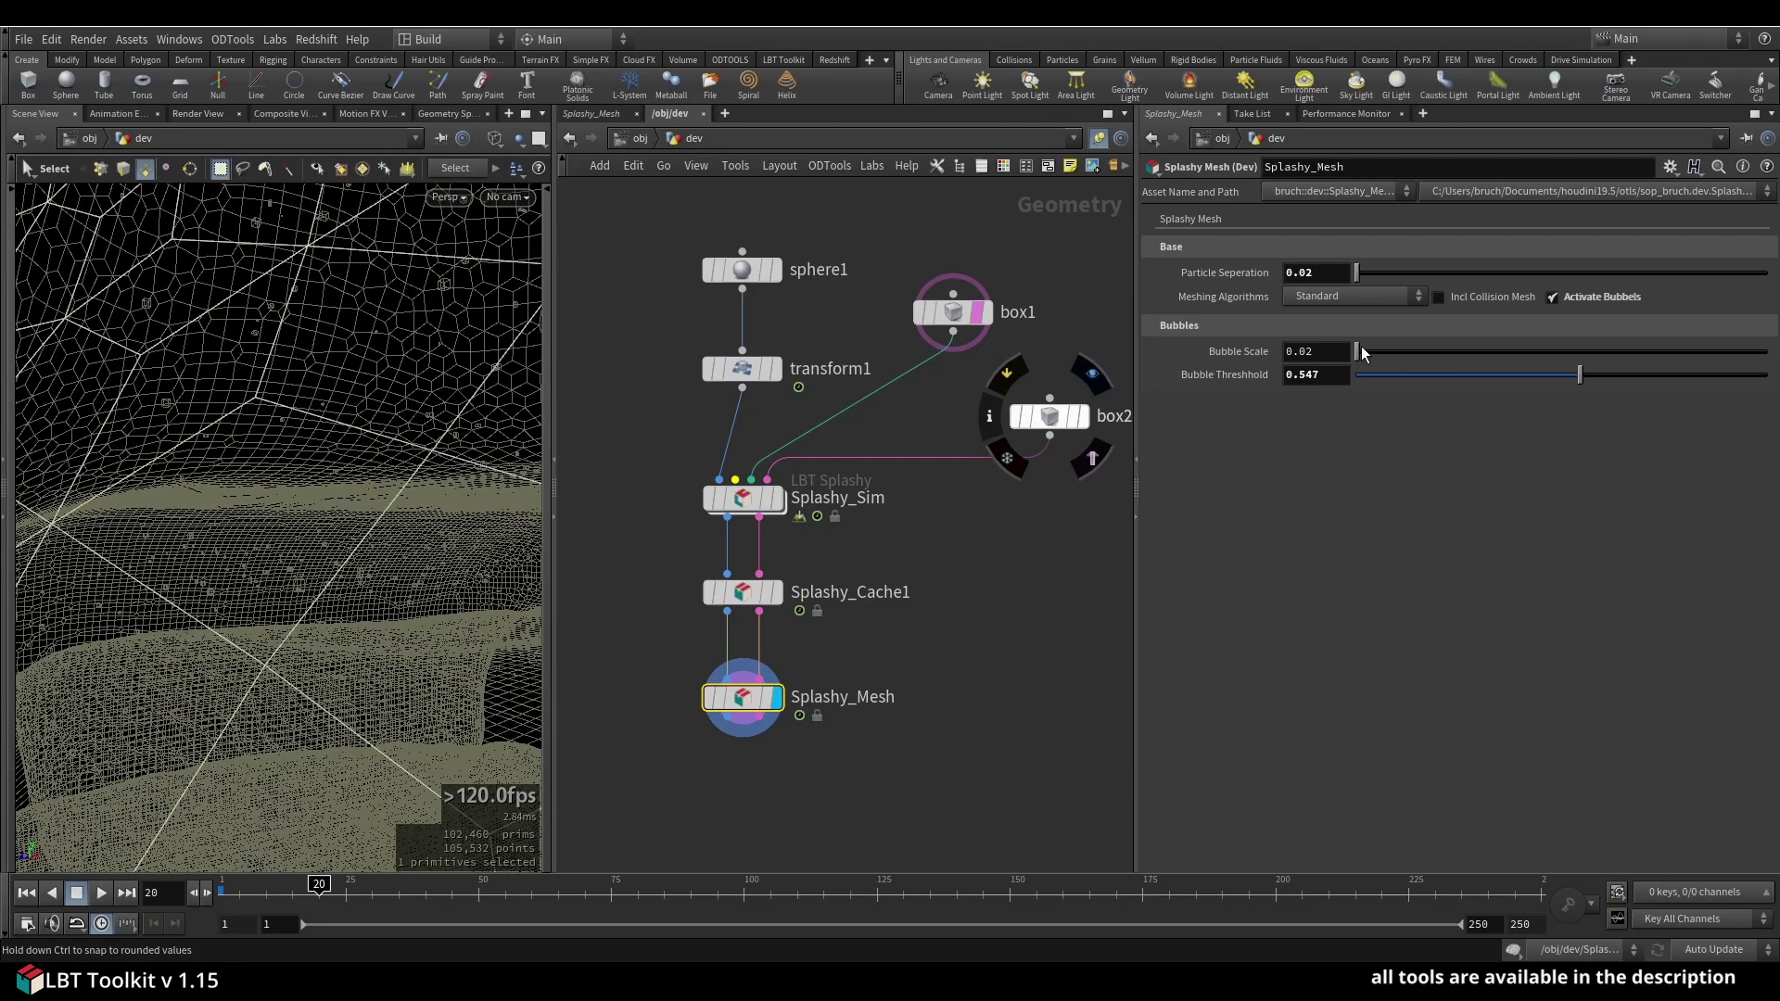
# Set Bubble Scale to 0.04 and orbit around the recooked mesh.
pyautogui.click(1324, 353)
pyautogui.press('BackSpace')
pyautogui.write('4')
pyautogui.press('Return')
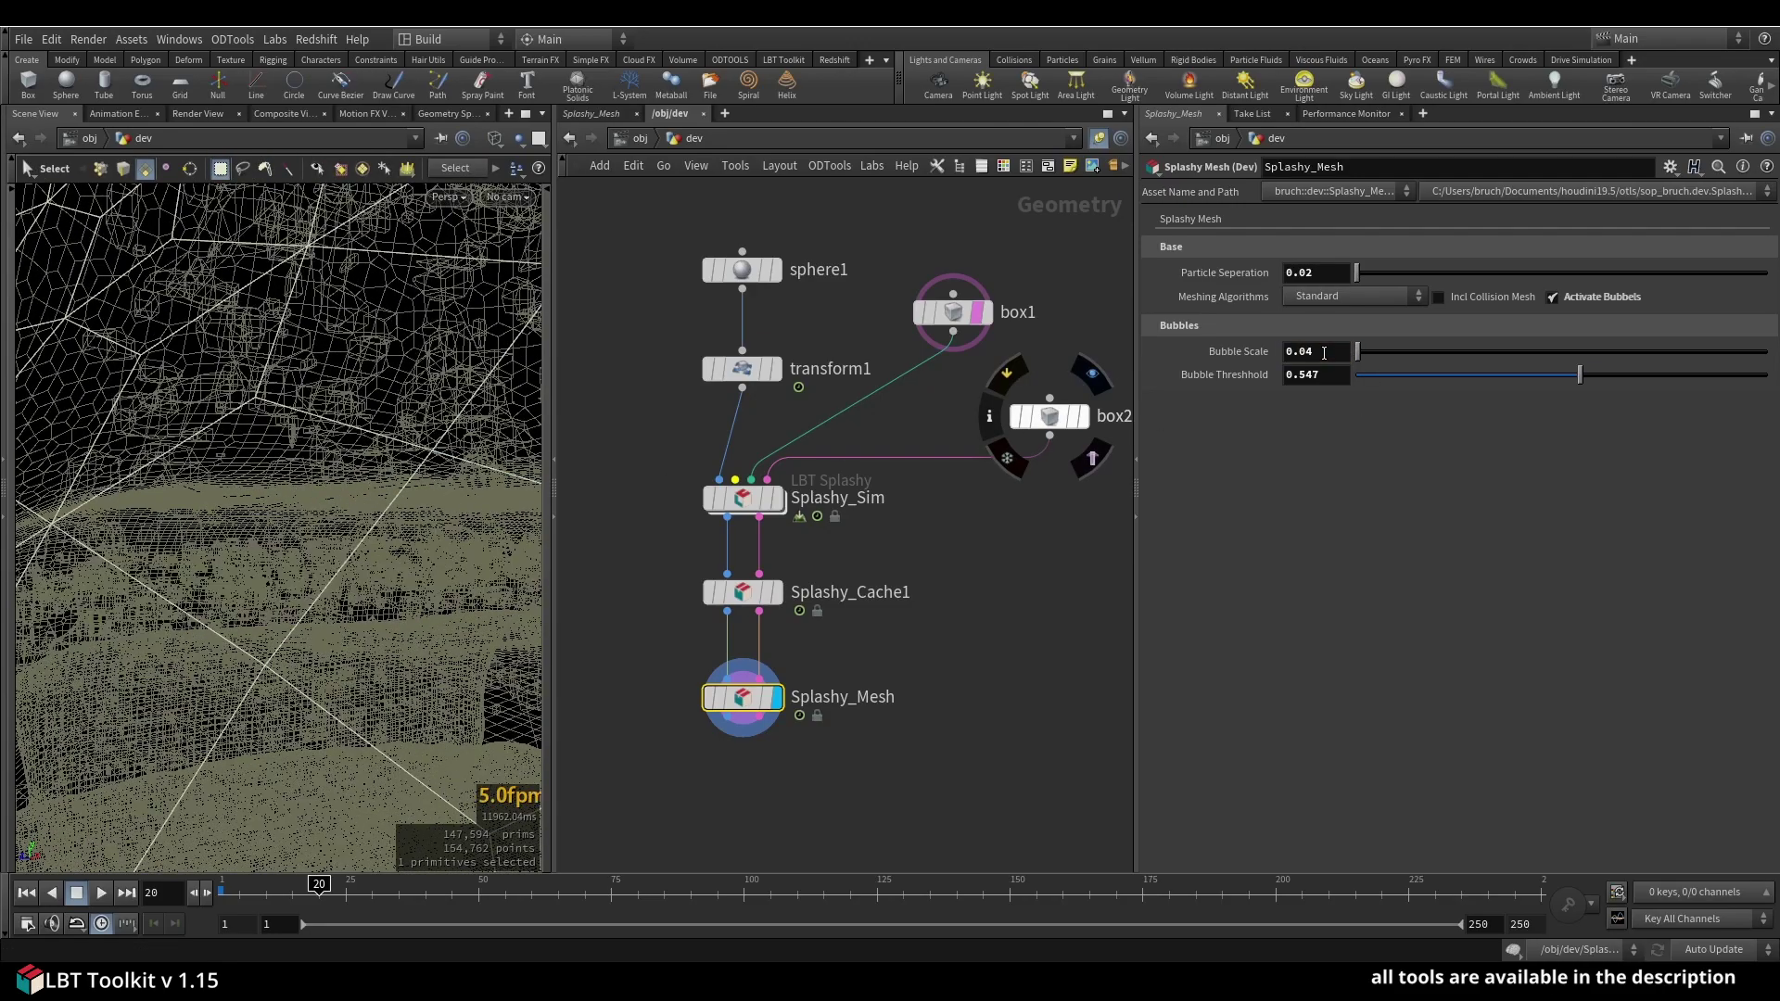
pyautogui.press('Escape')
pyautogui.moveTo(247, 300); pyautogui.dragTo(298, 585)
pyautogui.moveTo(352, 666); pyautogui.dragTo(369, 623)
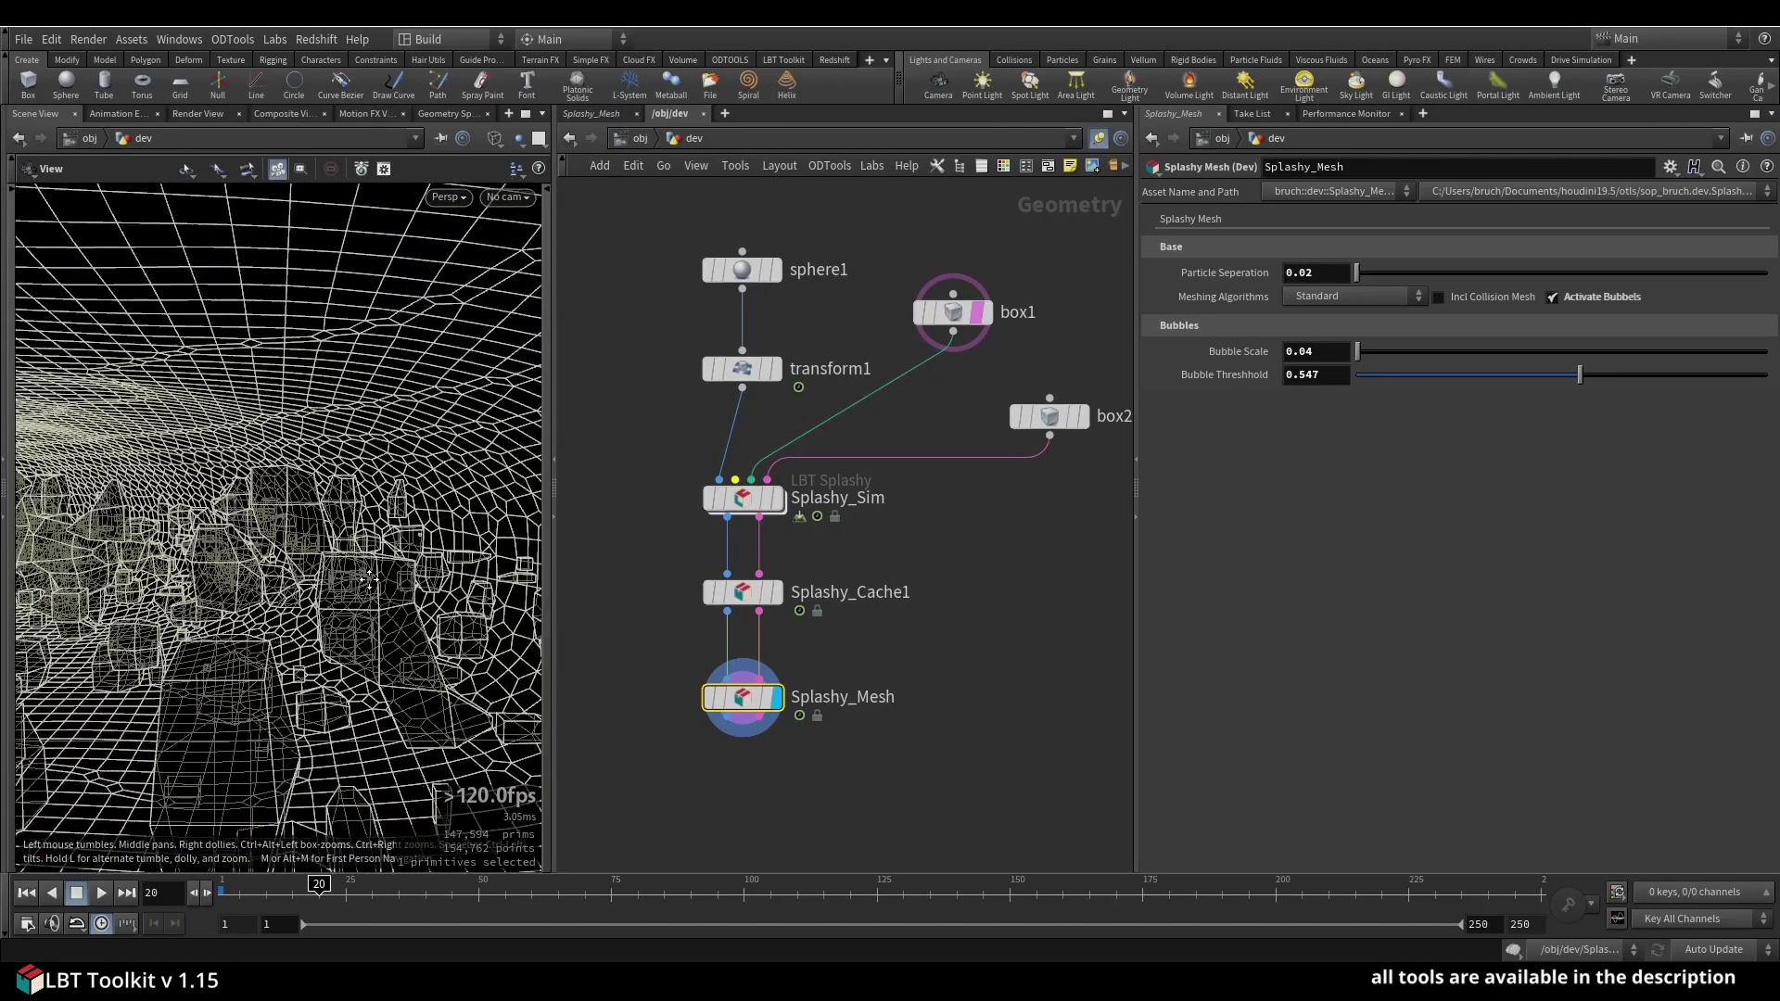
pyautogui.press('Escape')
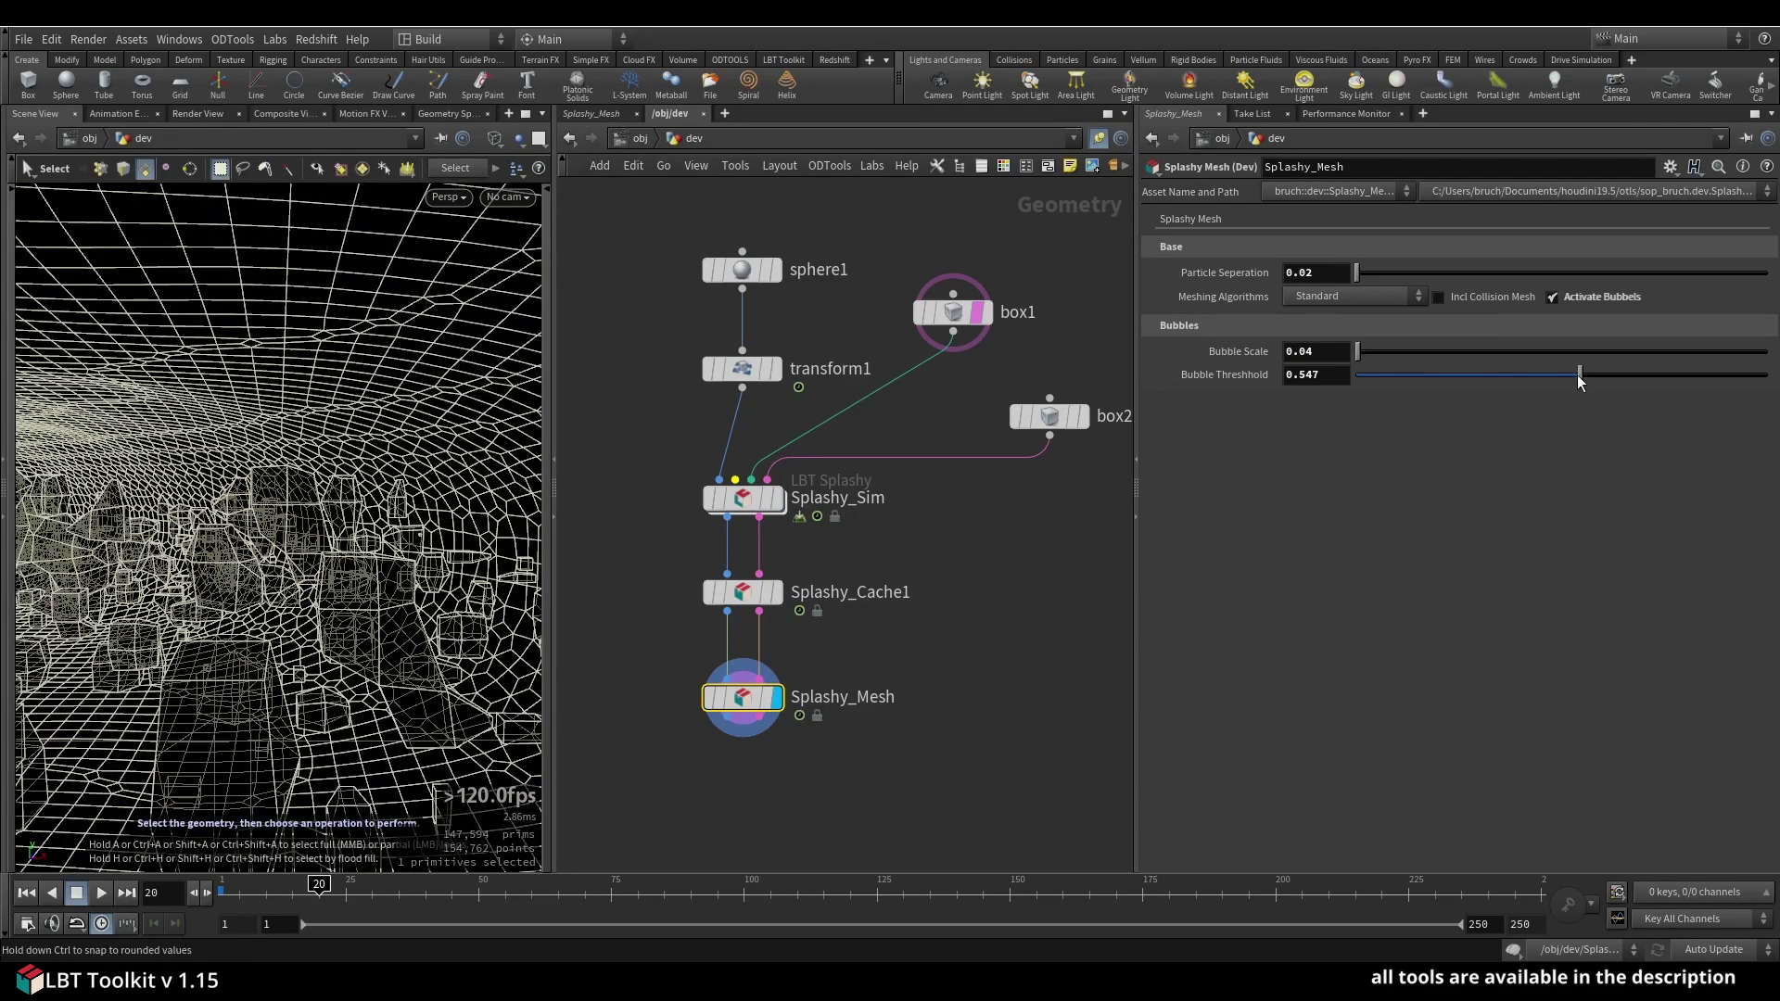
# Slide Bubble Threshold to 1, then view the mesh with smooth shading.
pyautogui.moveTo(1577, 375); pyautogui.dragTo(1766, 374)
pyautogui.press('Escape')
pyautogui.moveTo(306, 556)
pyautogui.mouseDown()
pyautogui.moveTo(210, 608)
pyautogui.moveTo(338, 564)
pyautogui.moveTo(393, 573)
pyautogui.moveTo(238, 628)
pyautogui.moveTo(272, 628)
pyautogui.moveTo(237, 705)
pyautogui.mouseUp()
pyautogui.press('w')
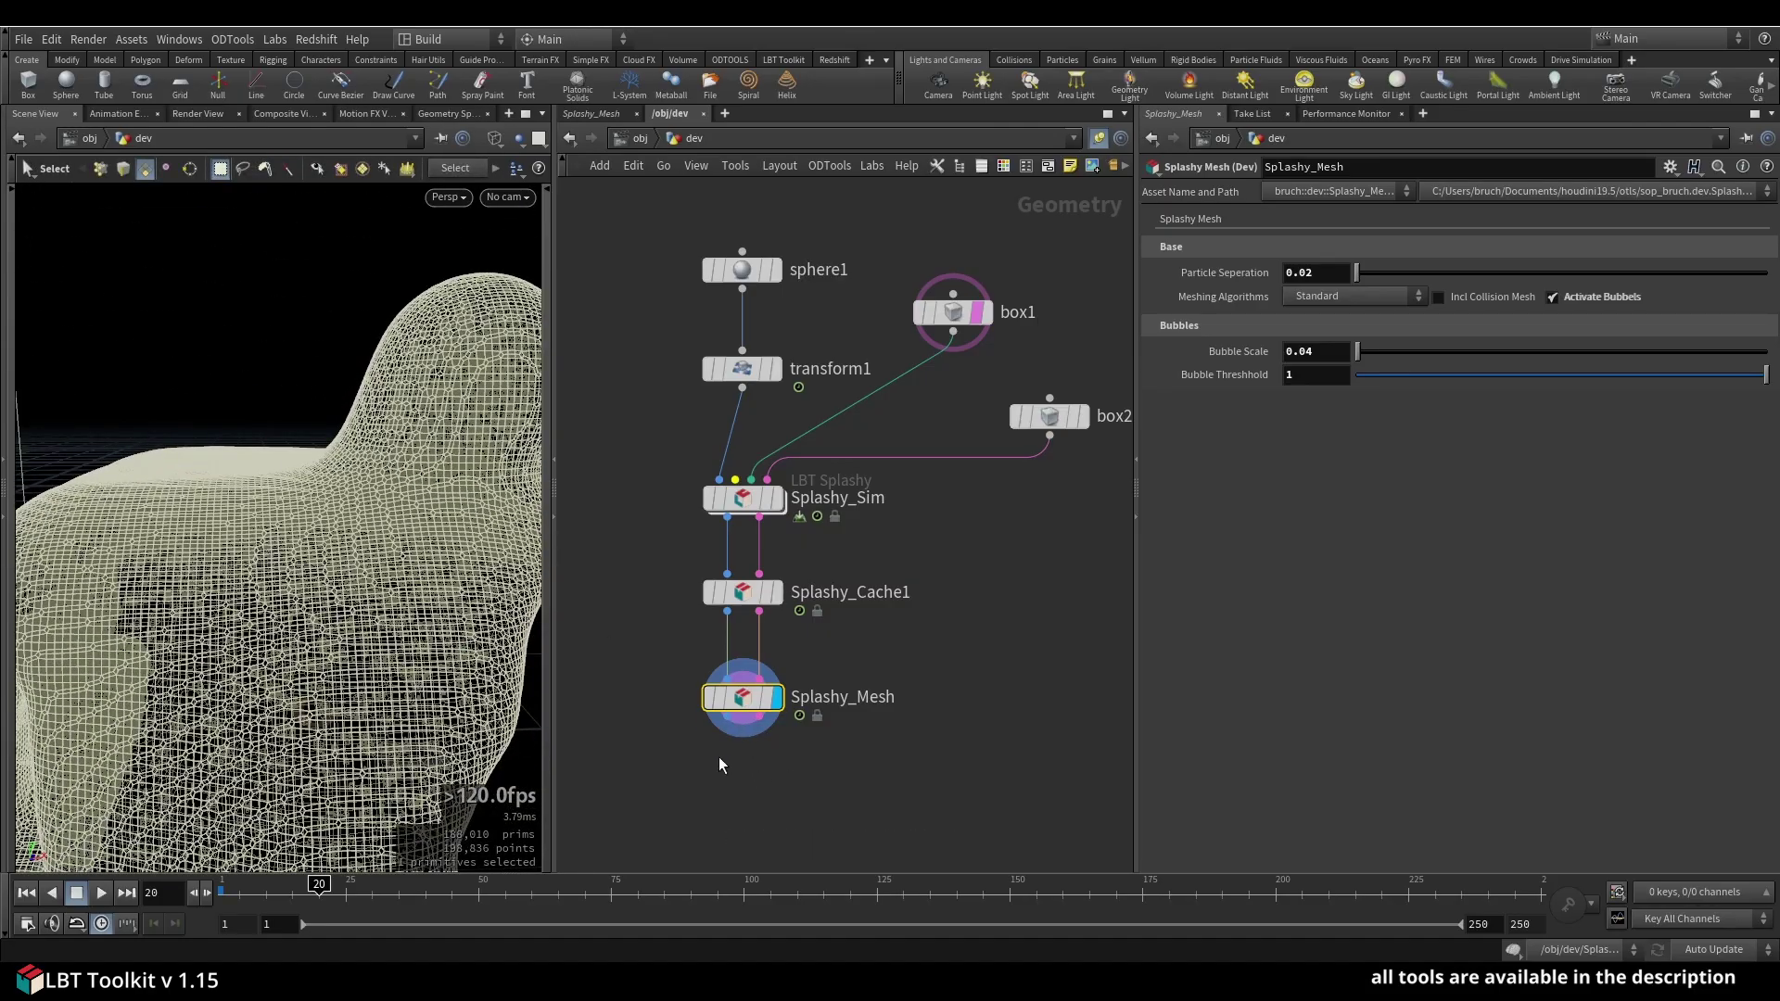
pyautogui.moveTo(441, 626); pyautogui.dragTo(163, 537)
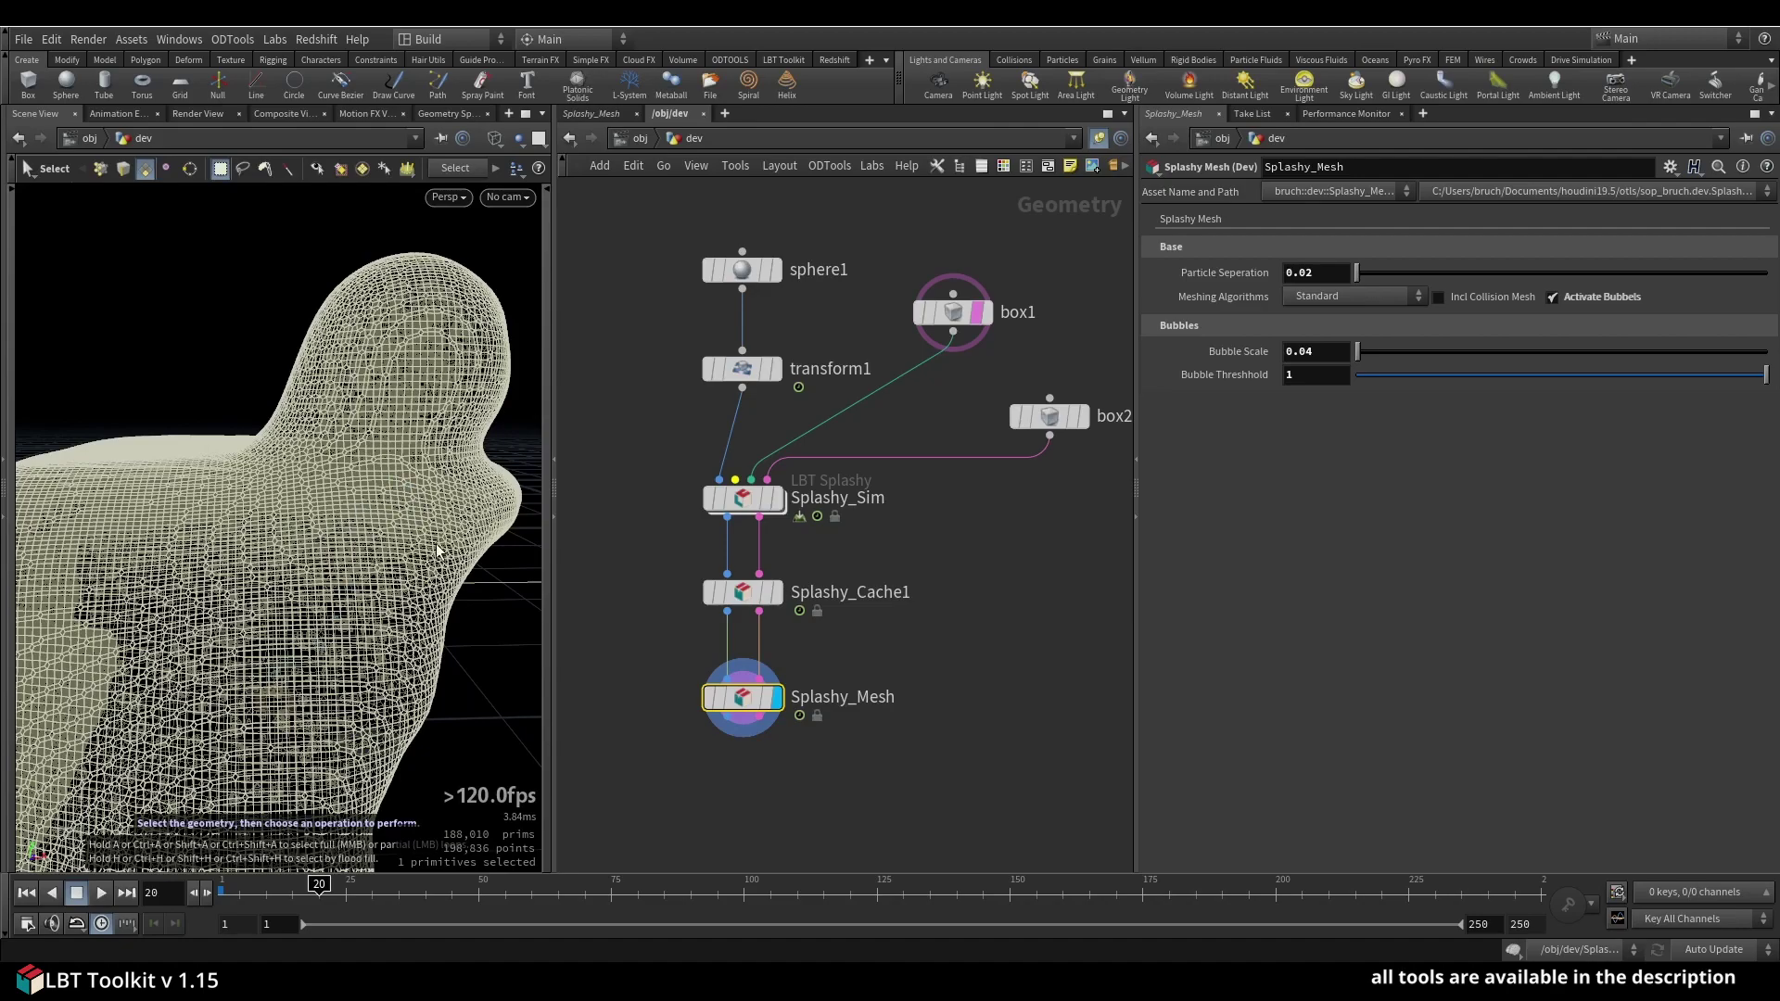
pyautogui.moveTo(553, 482); pyautogui.dragTo(588, 483)
pyautogui.moveTo(501, 528); pyautogui.dragTo(397, 589)
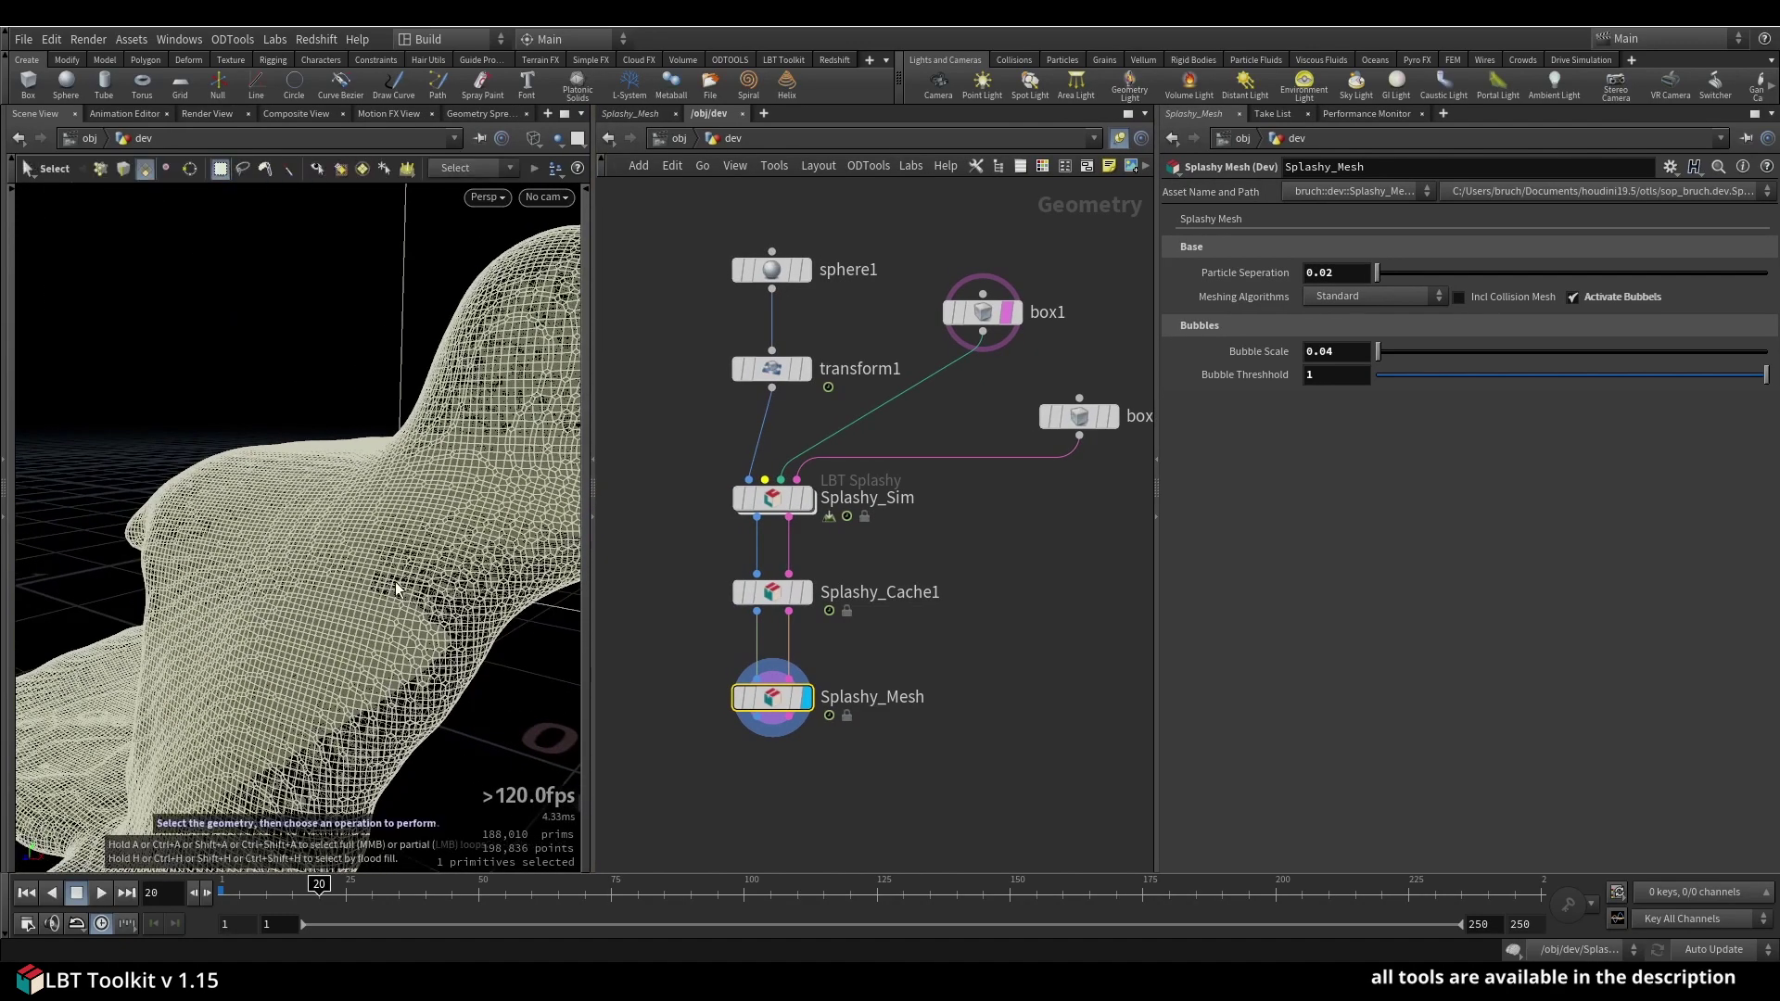
pyautogui.press('w')
pyautogui.hotkey('shift', 'w')
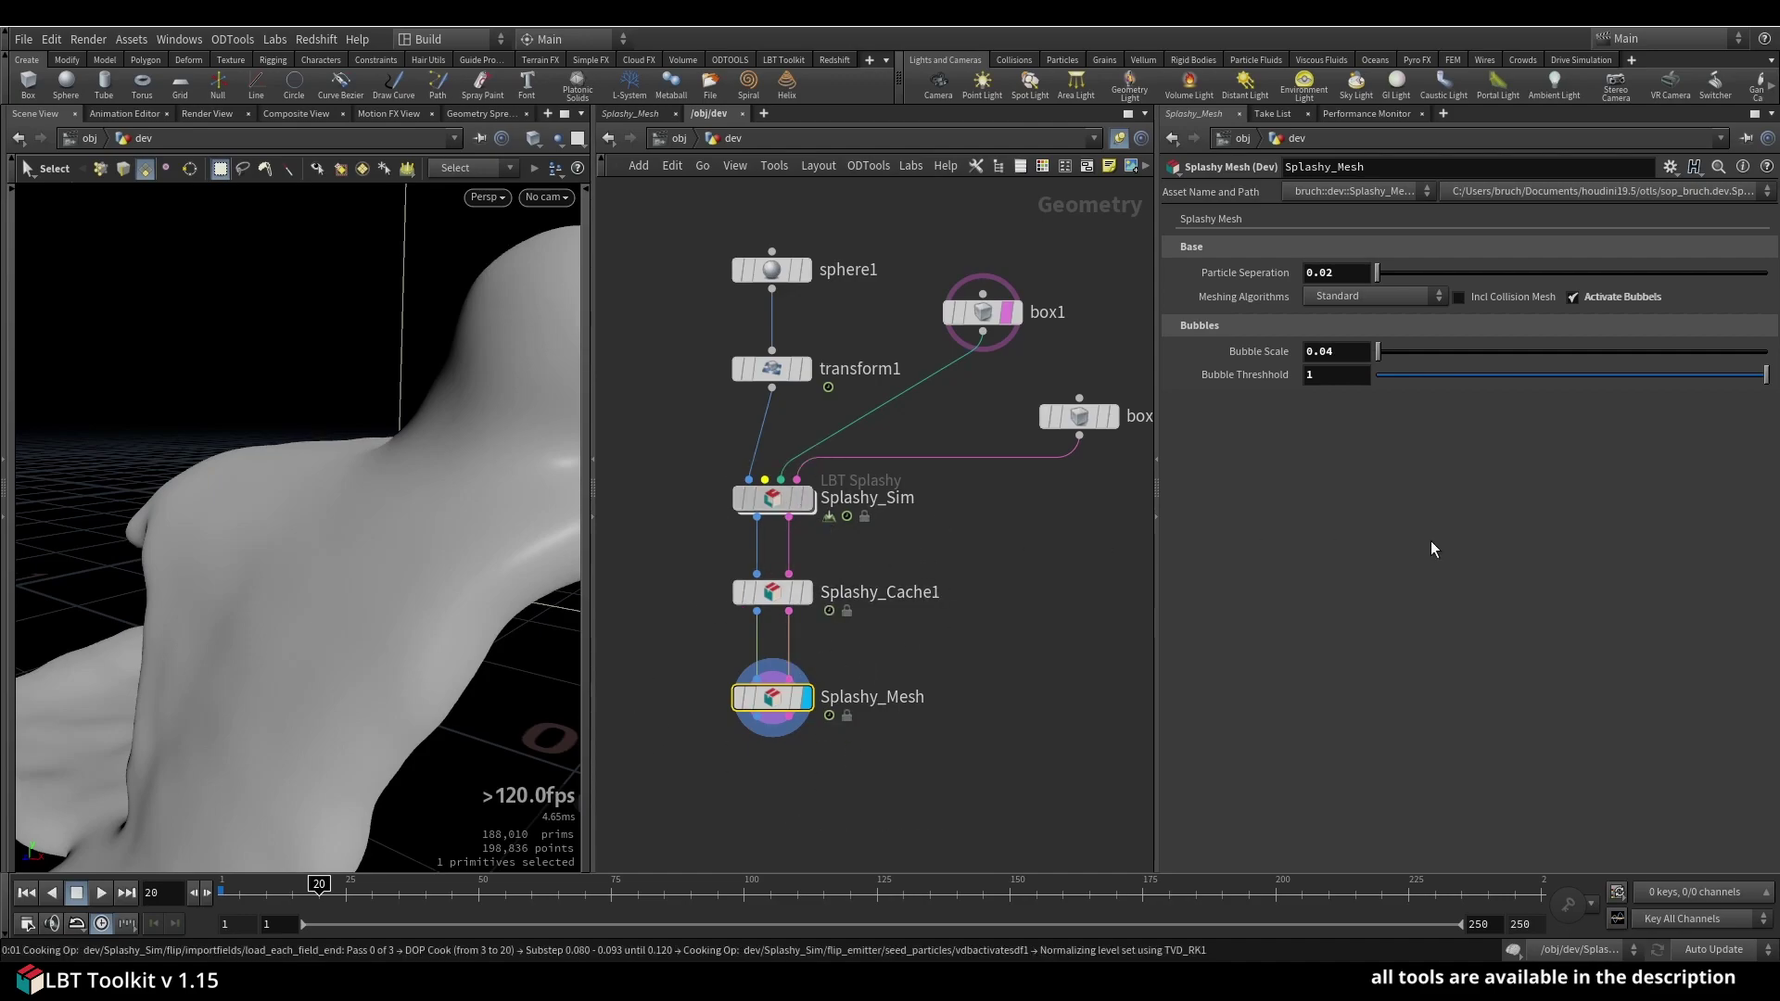
# Select Splashy_Sim, jump back to frame 1, and scroll down its parameters.
pyautogui.press('Up')
pyautogui.press('Up')
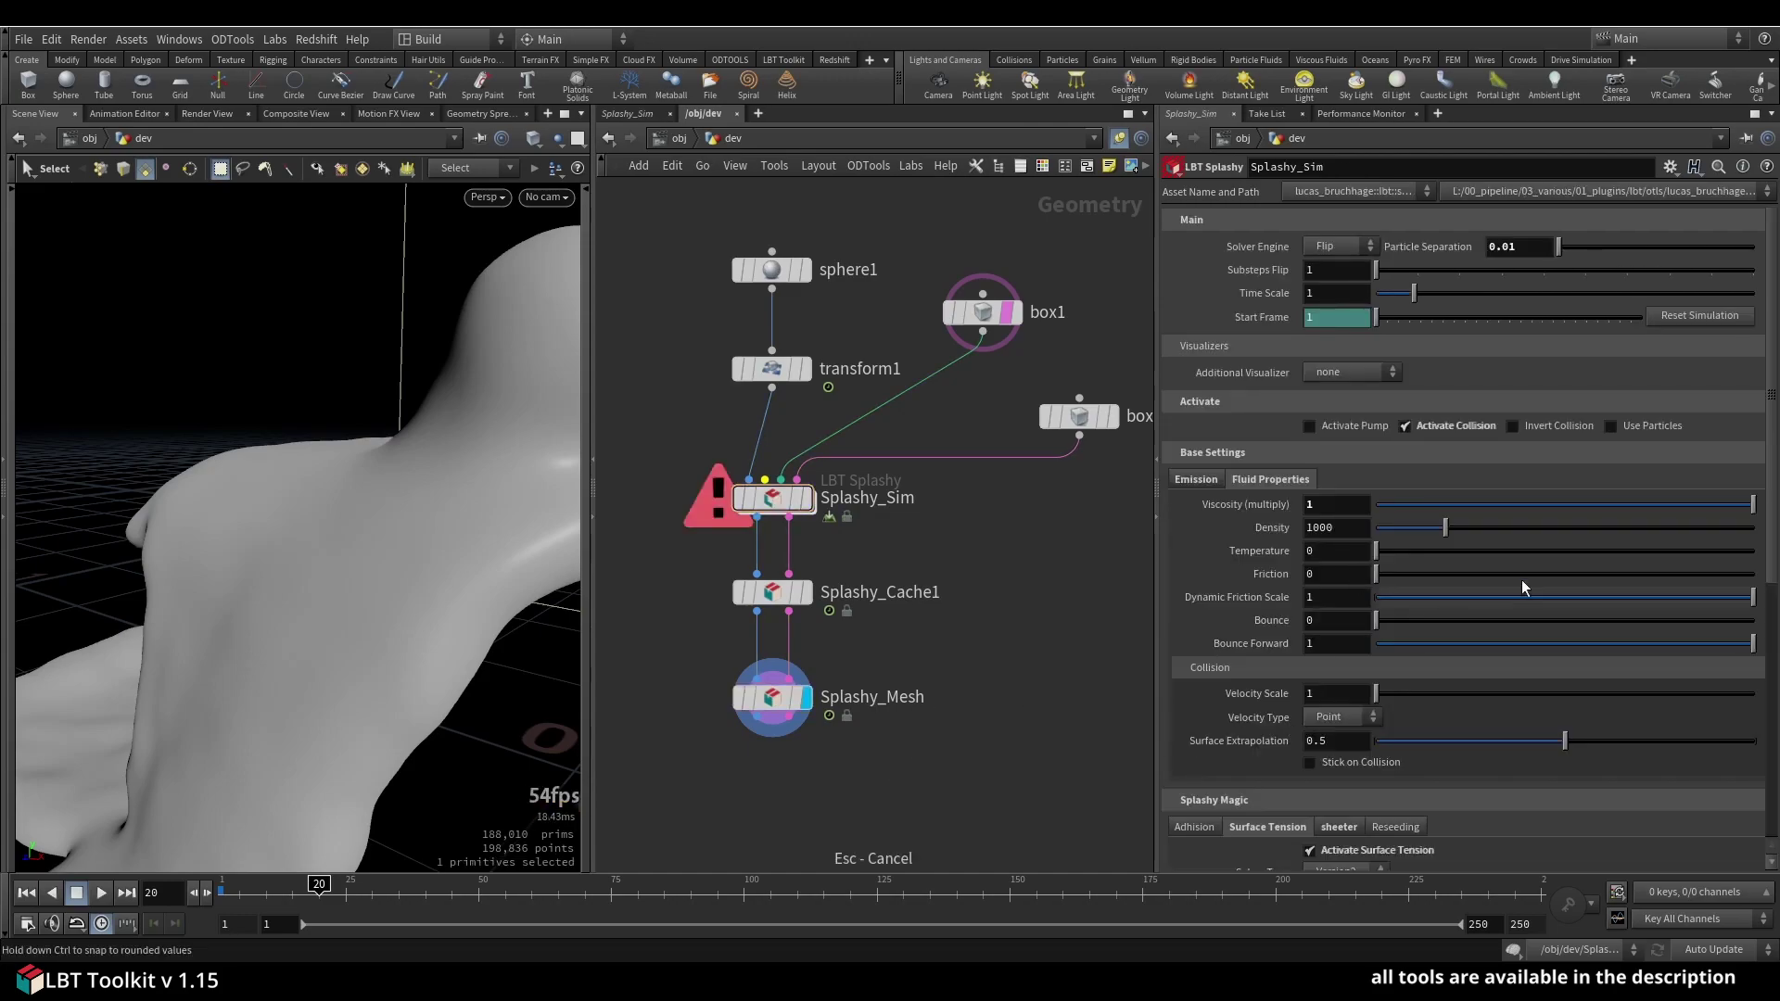
pyautogui.hotkey('ctrl', 'Up')
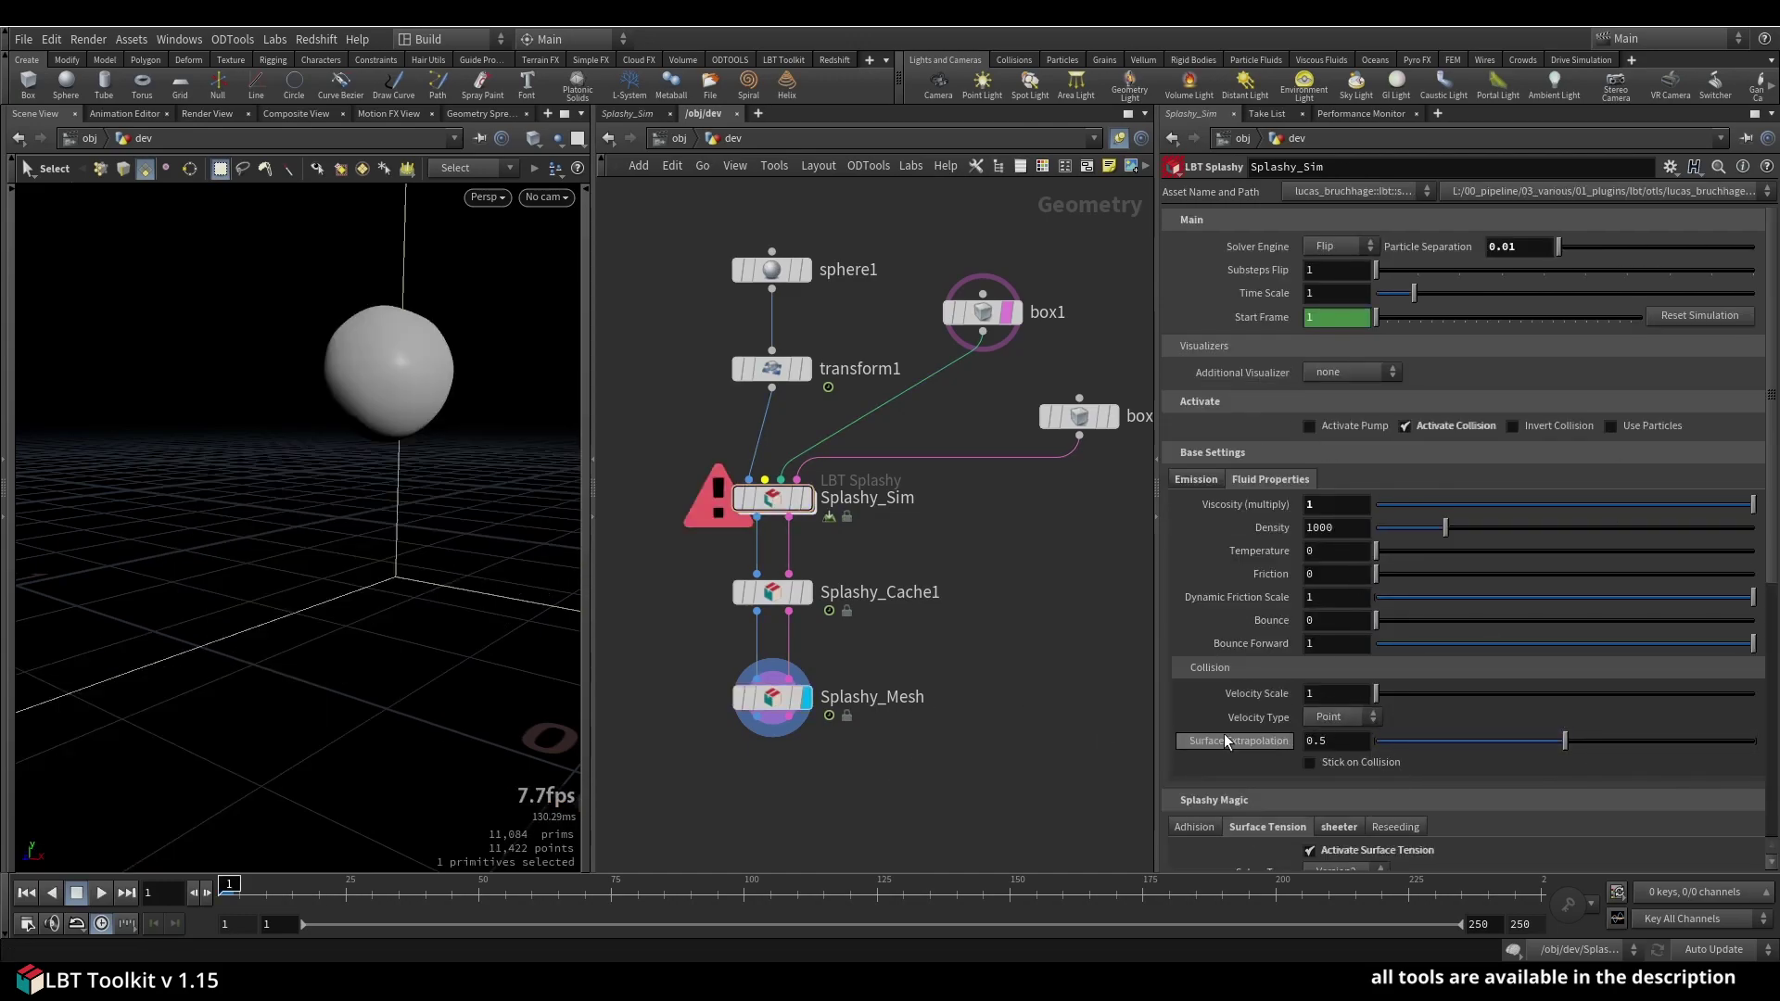
pyautogui.scroll(-1, 1224, 733)
pyautogui.scroll(-1, 1223, 732)
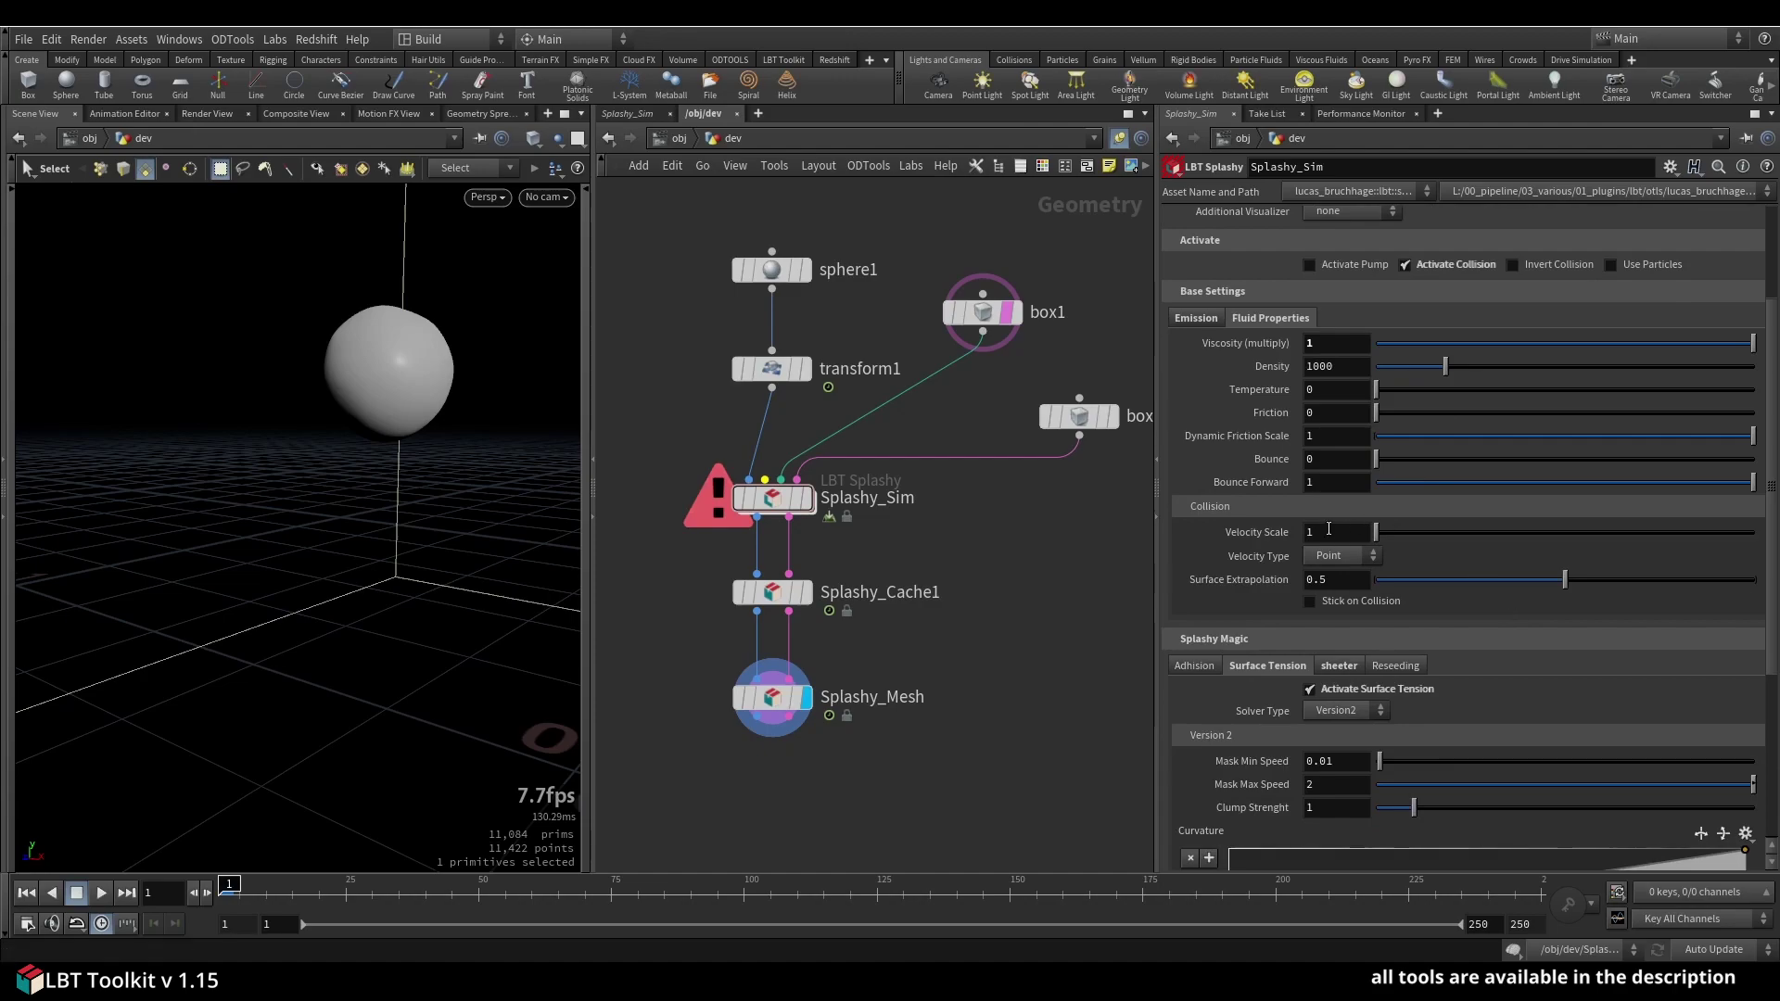
pyautogui.scroll(-1, 1383, 710)
# Check the Surface Tension Solver Type choices without changing them, then show the Adhision settings.
pyautogui.click(1360, 622)
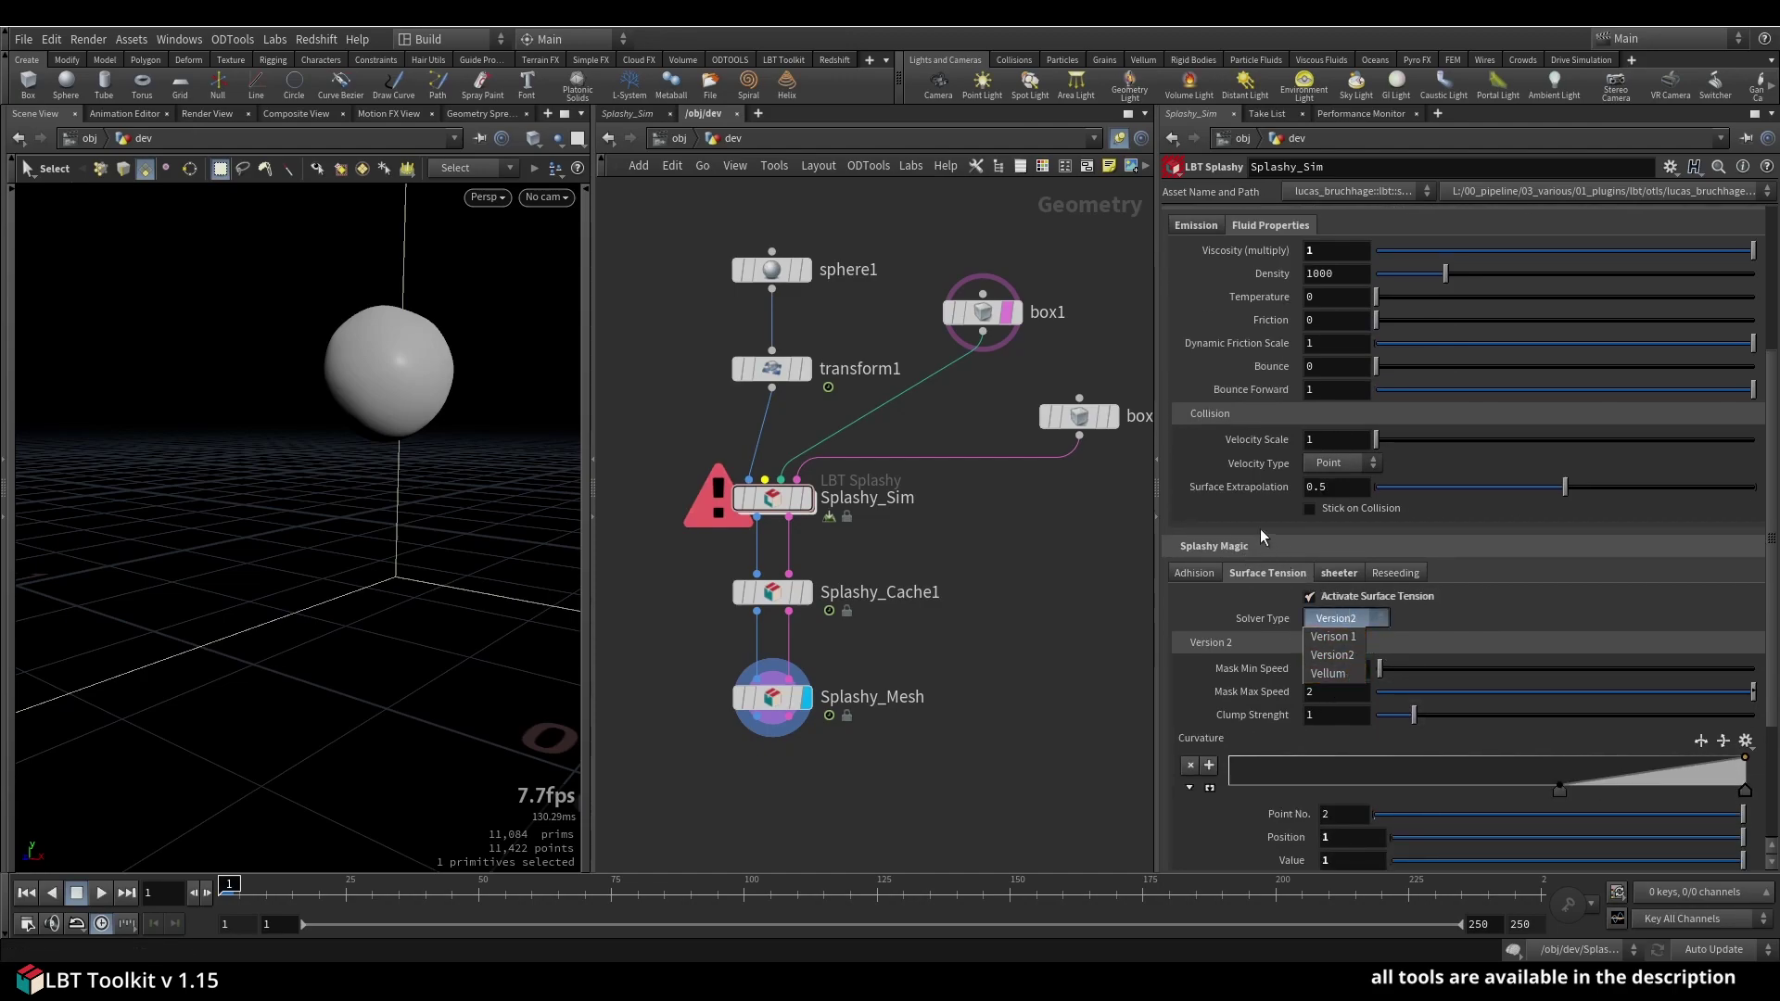
pyautogui.press('Down')
pyautogui.click(1256, 525)
pyautogui.click(1211, 575)
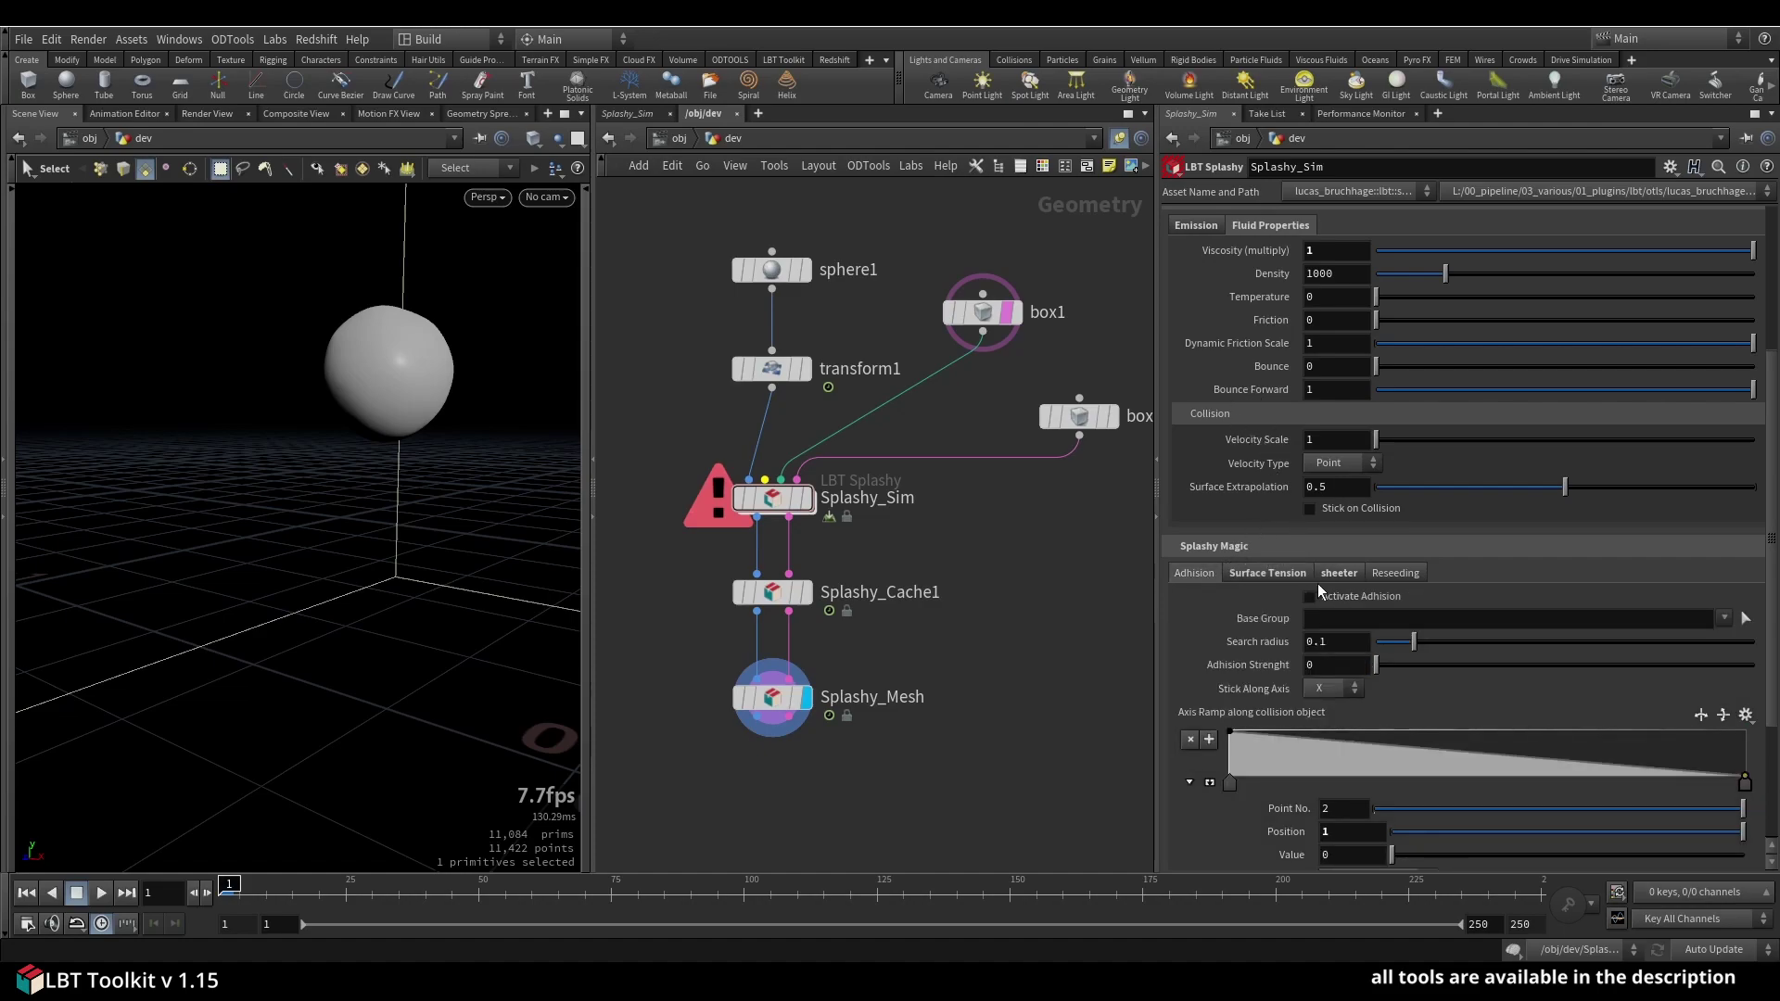